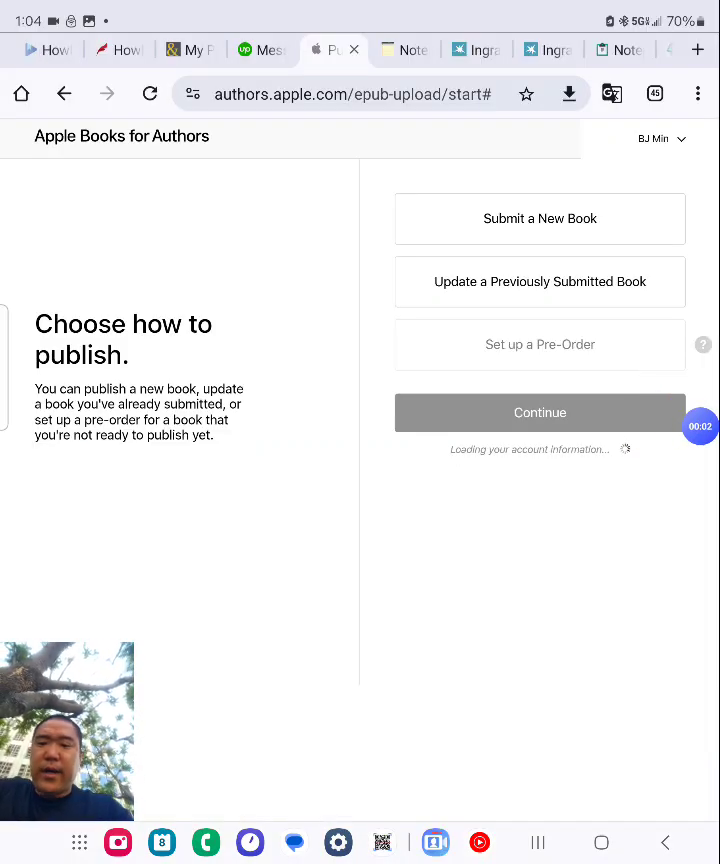
Step: Check the book's cover in the Upwork tab, then choose Submit a New Book in Apple Books
left_click(260, 49)
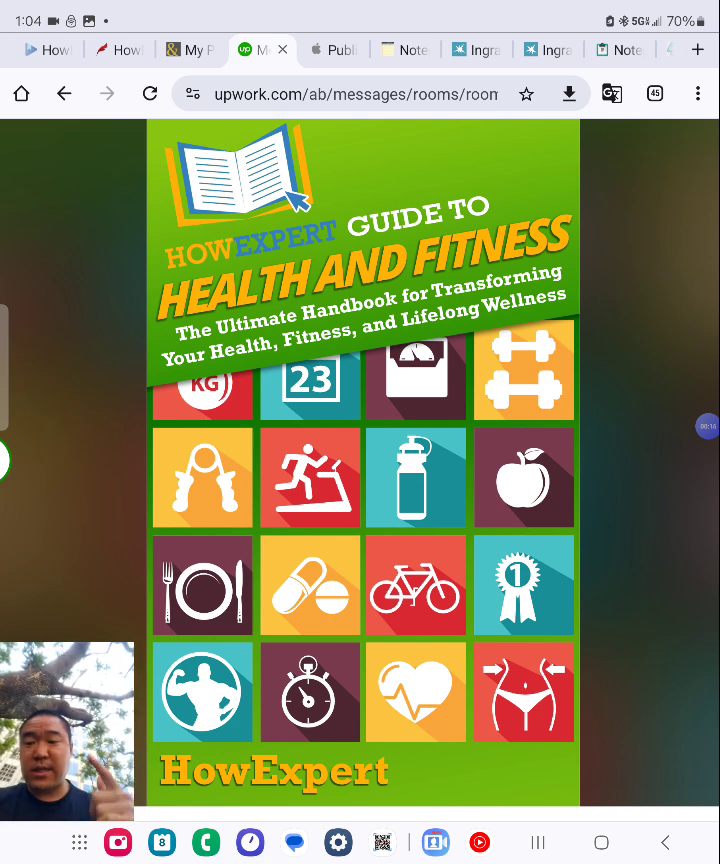
left_click(330, 49)
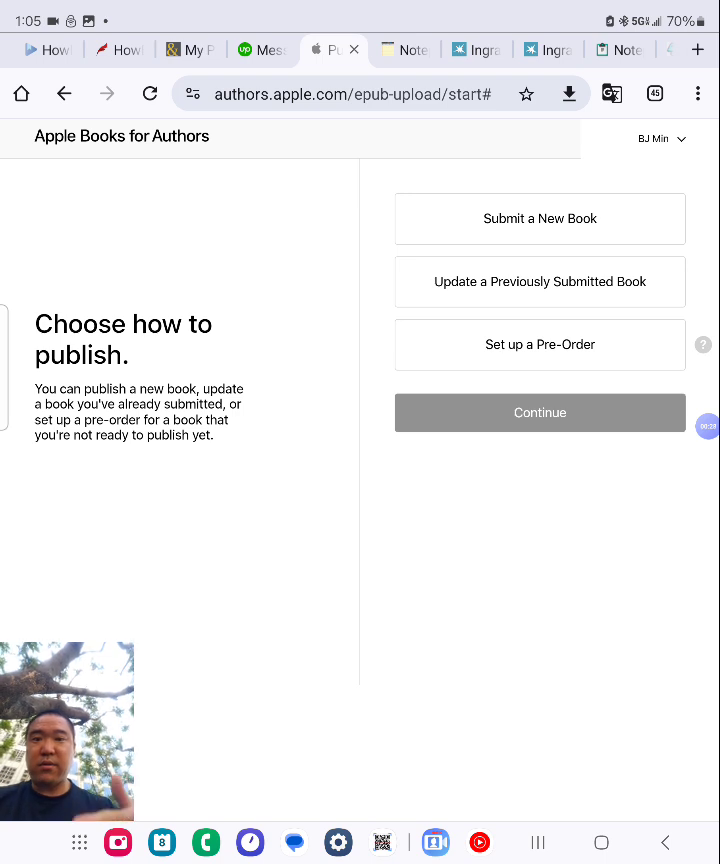
left_click(540, 218)
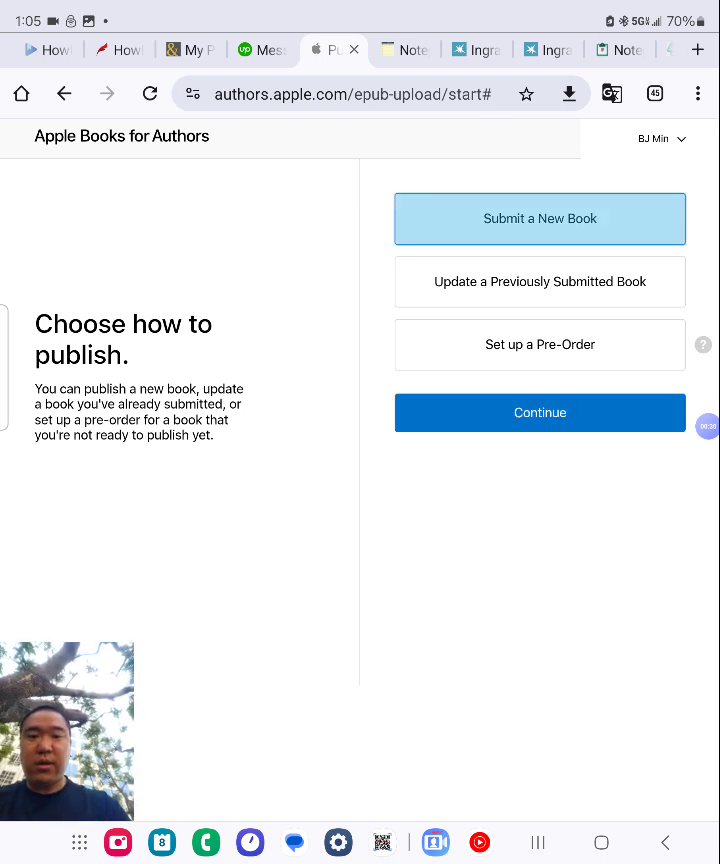
Step: Upload the book file, sample file and cover image on the 4-step publishing form
left_click(540, 412)
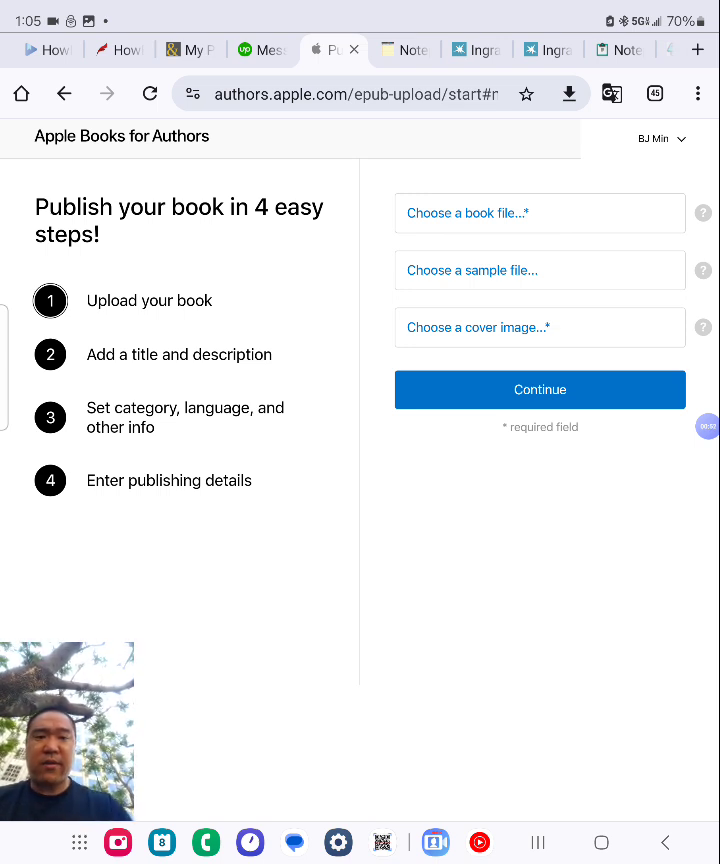
left_click(707, 426)
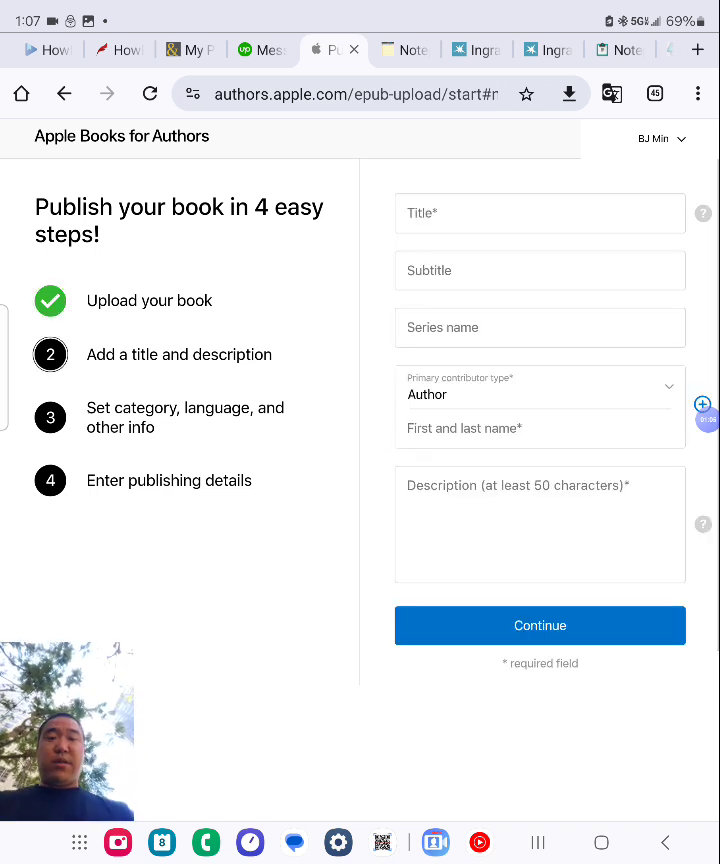
Step: Paste the title 'HowExpert Guide to Health and Fitness' and its subtitle, and add author HowExpert and the description
left_click(540, 213)
left_click(309, 533)
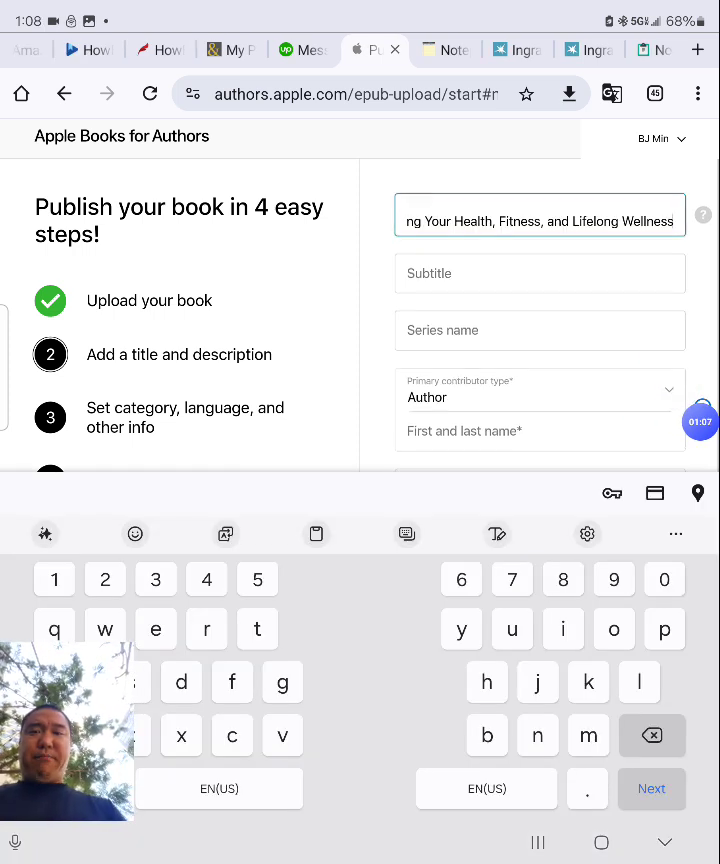
left_click(540, 273)
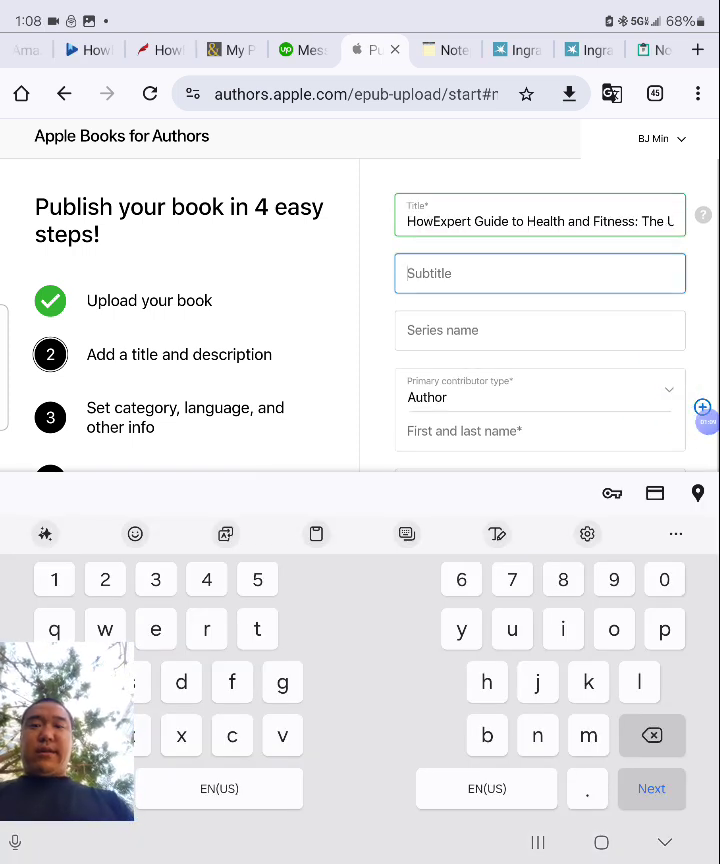
left_click(410, 273)
left_click(407, 245)
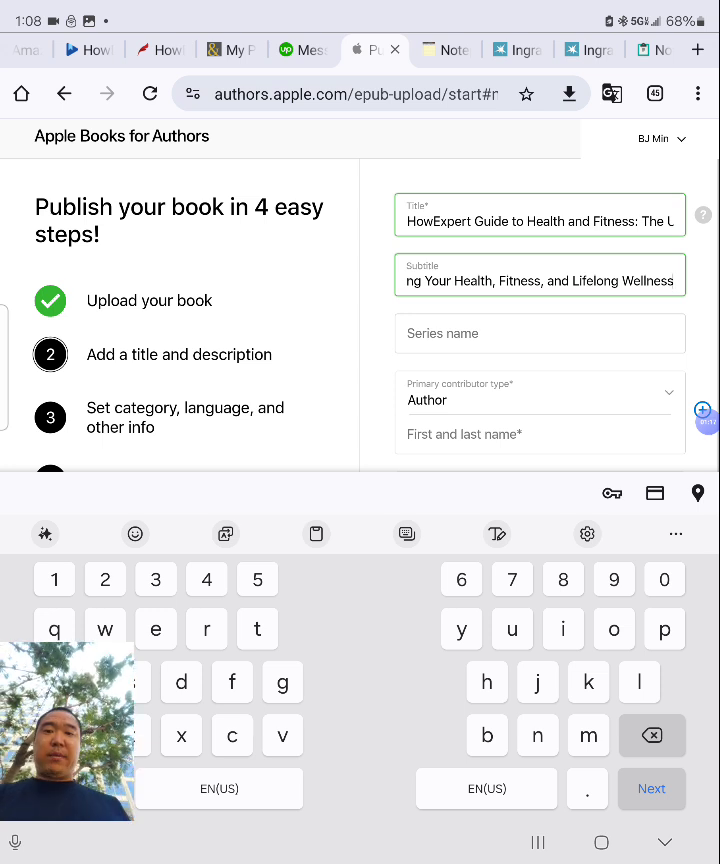
left_click_drag(520, 788, 440, 788)
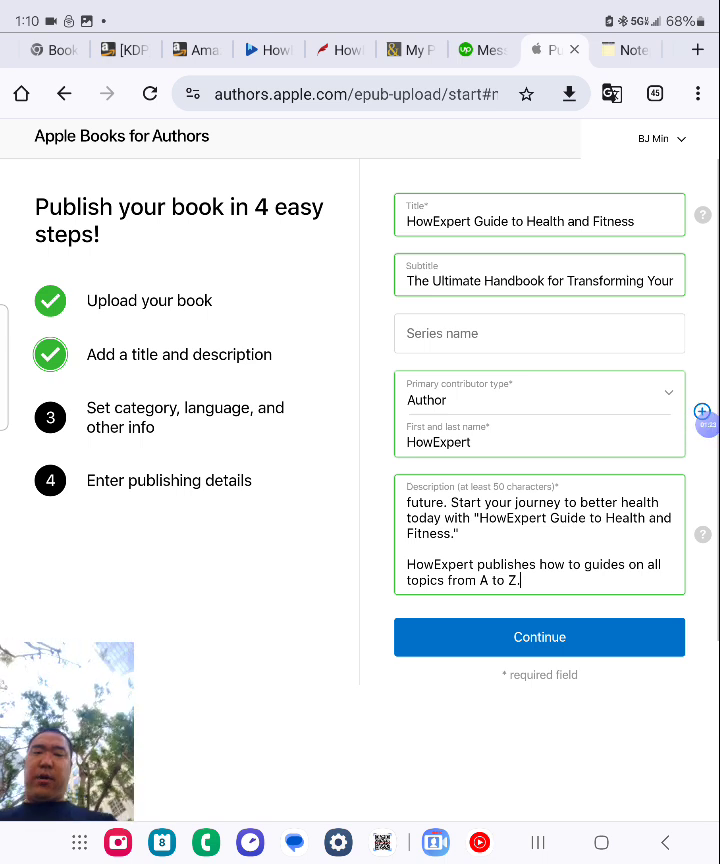
Step: Move to the category step and set the primary subject category to Health & Fitness
left_click(539, 637)
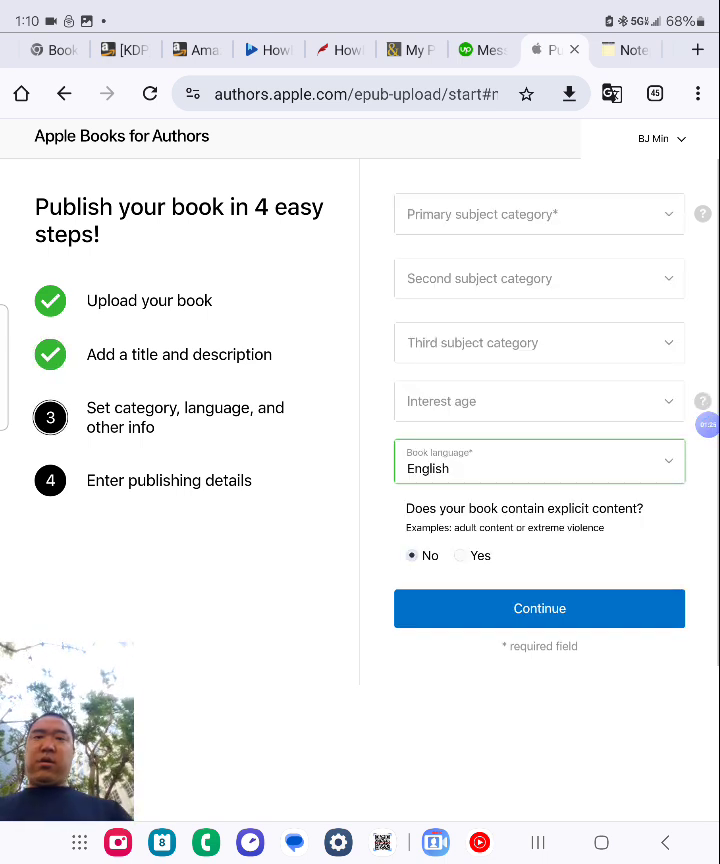
left_click(539, 214)
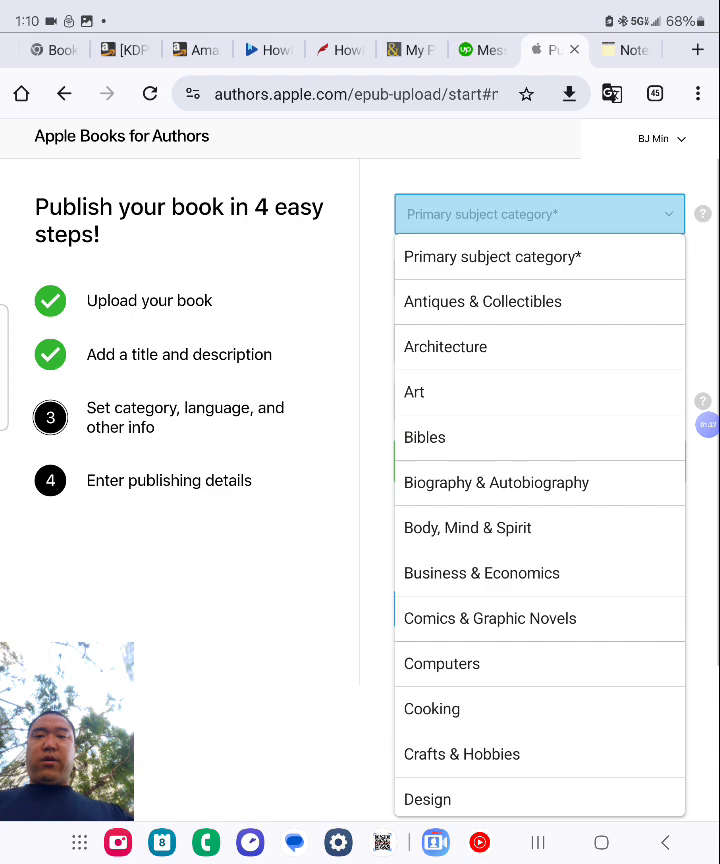
scroll(539, 520, "down", 10)
scroll(539, 520, "up", 8)
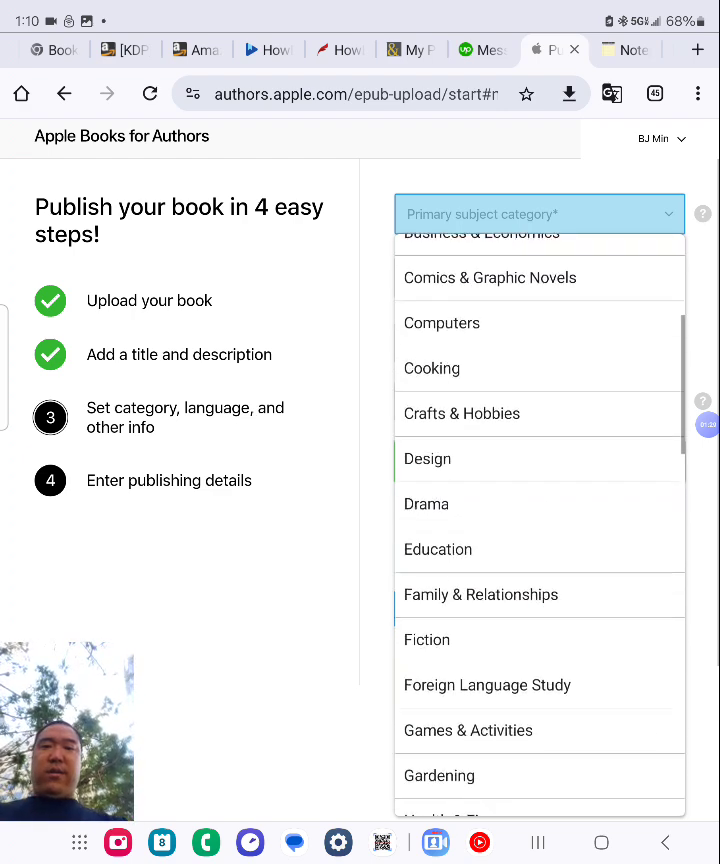
scroll(539, 520, "down", 2)
scroll(539, 520, "down", 1)
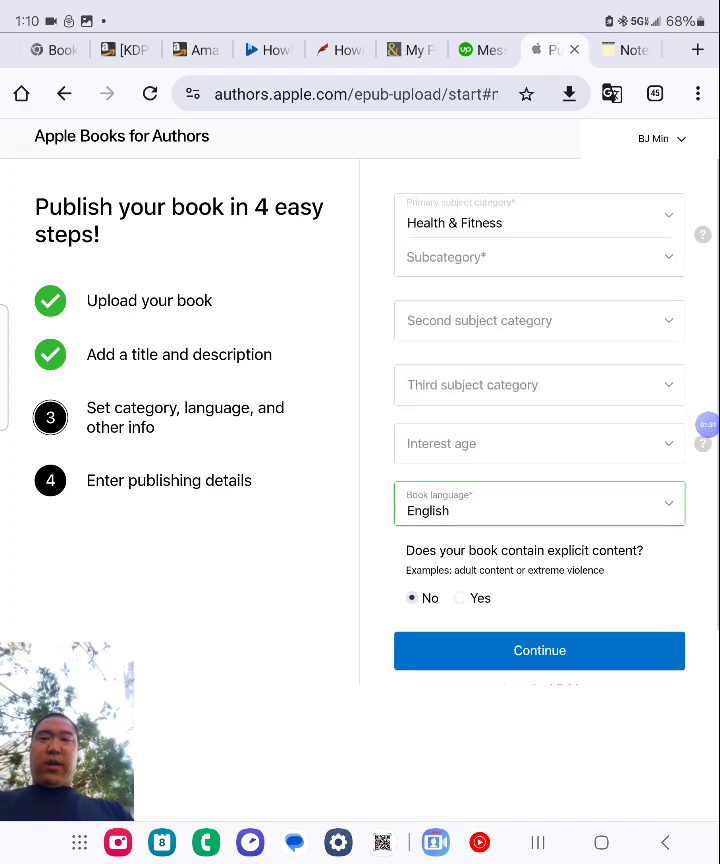
left_click(460, 602)
Step: Set the second and third subject categories to Health & Fitness as well
left_click(539, 320)
scroll(539, 580, "down", 4)
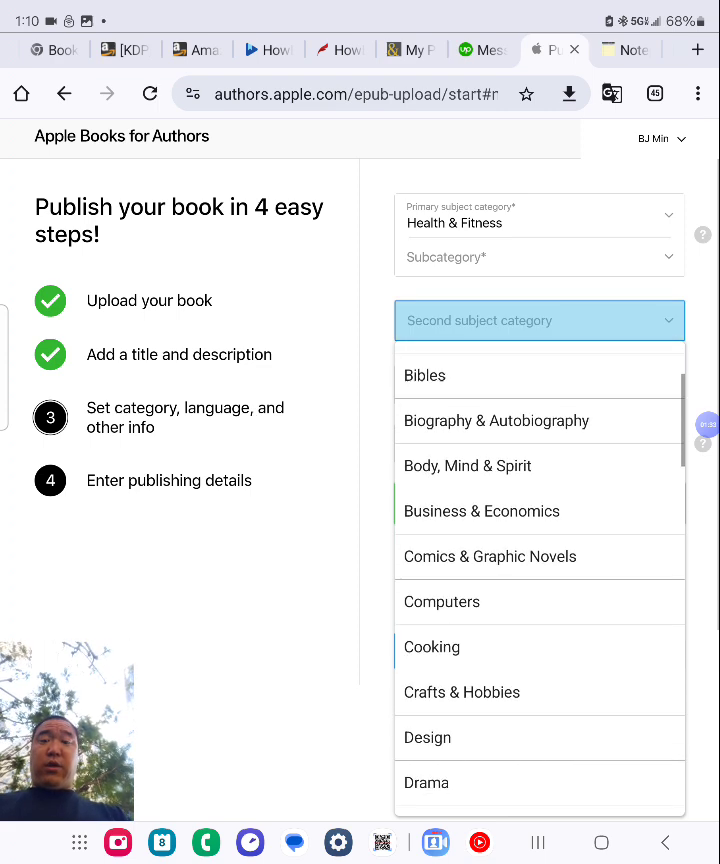
scroll(539, 580, "down", 8)
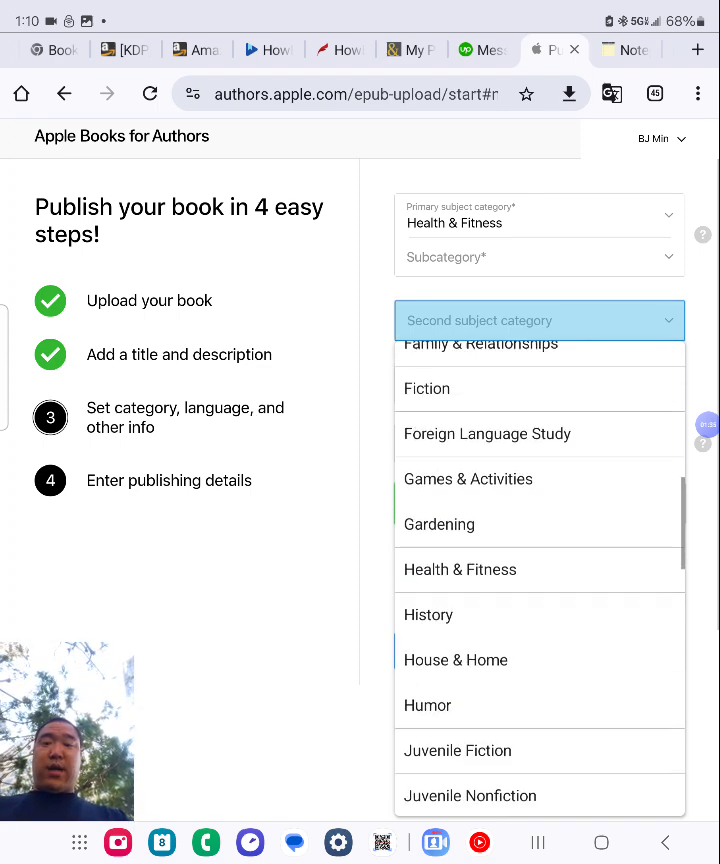
left_click(460, 583)
left_click(539, 427)
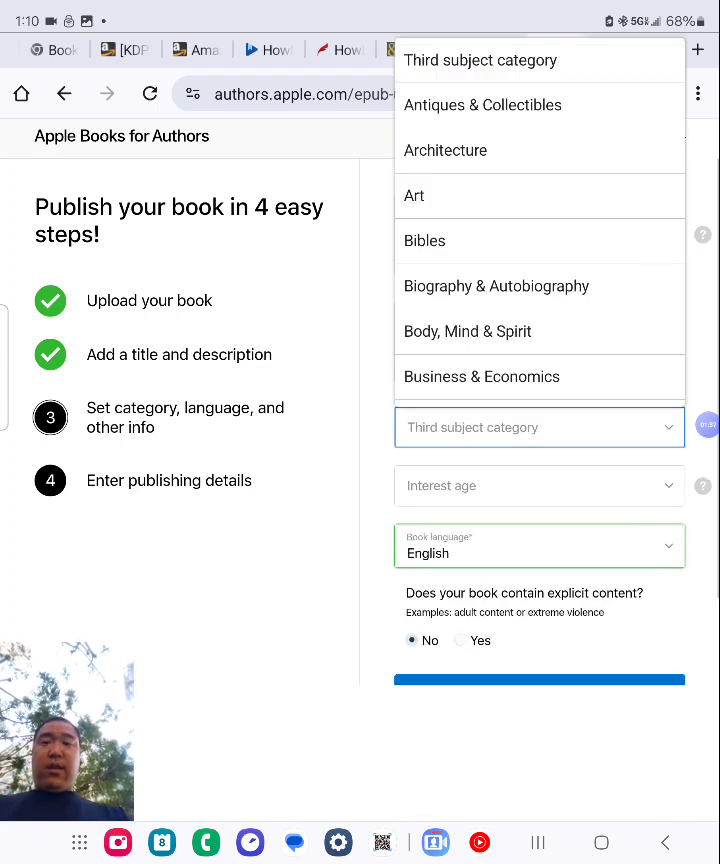
scroll(539, 220, "down", 10)
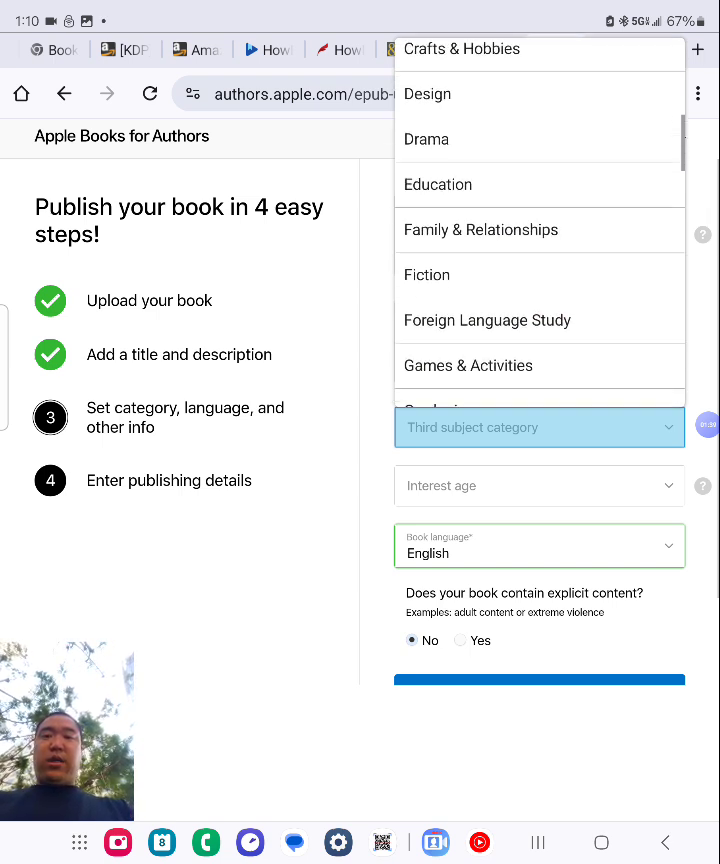
scroll(539, 220, "down", 5)
scroll(539, 220, "up", 3)
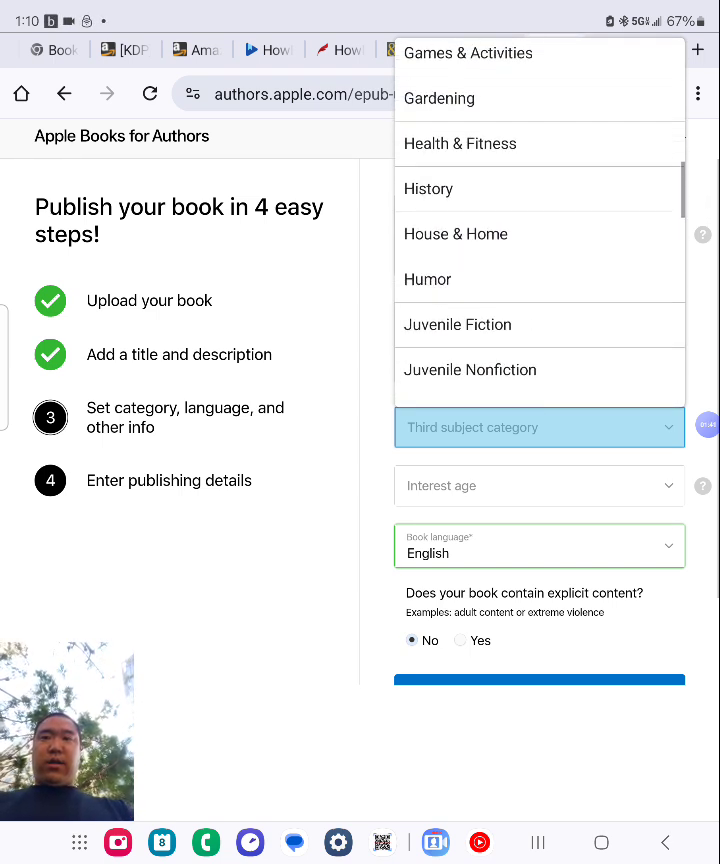
left_click(460, 143)
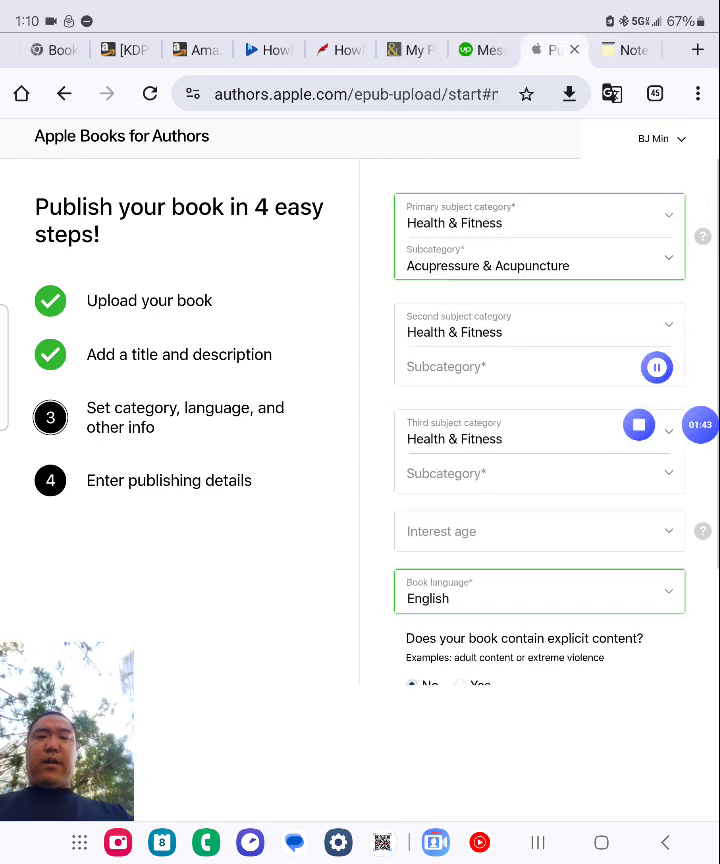
Step: Open the primary subcategory list and scroll toward Exercise / General
left_click(539, 258)
scroll(520, 550, "down", 10)
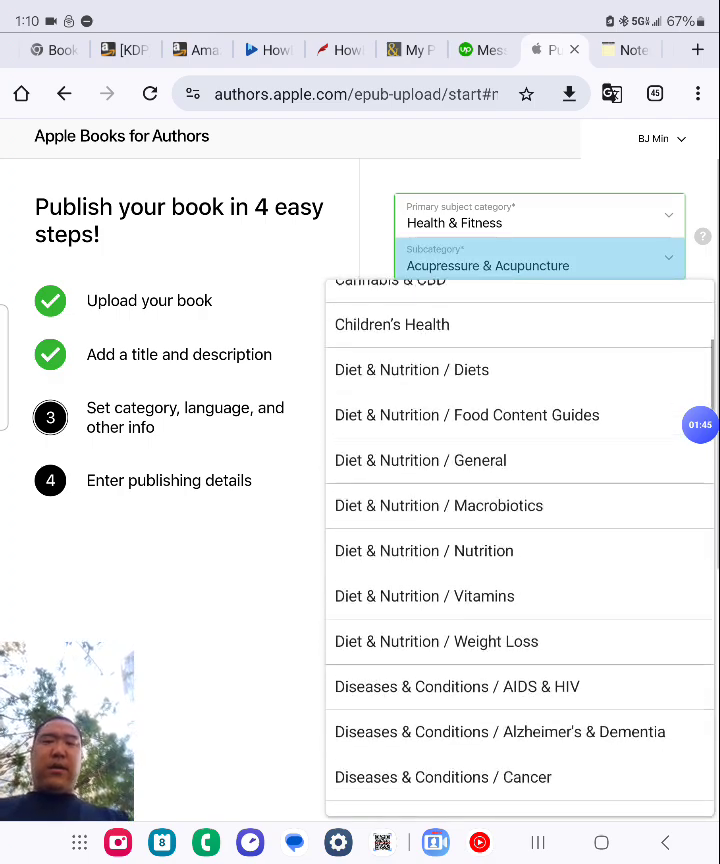
scroll(520, 550, "down", 6)
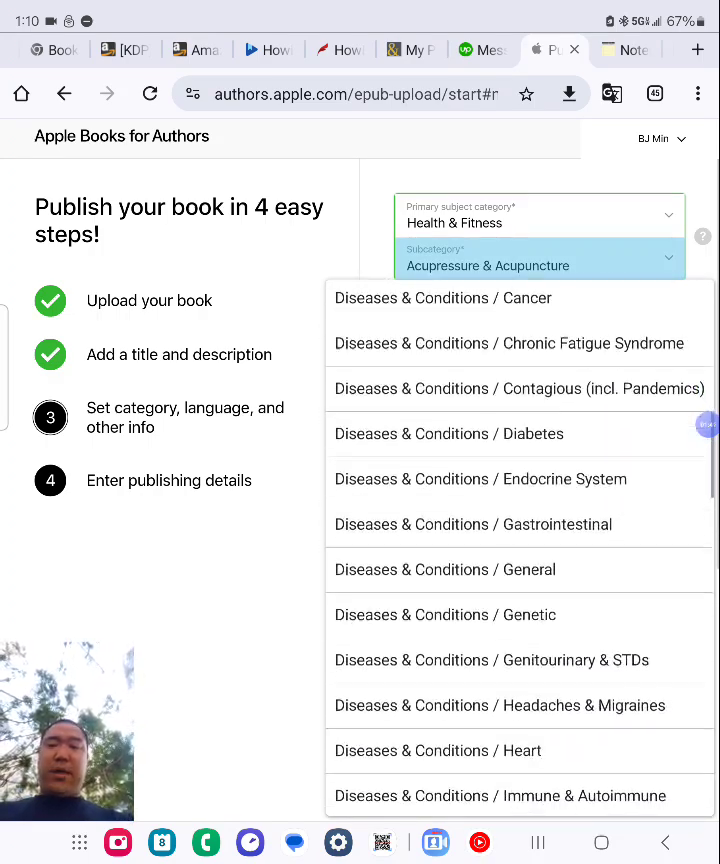
scroll(520, 550, "down", 6)
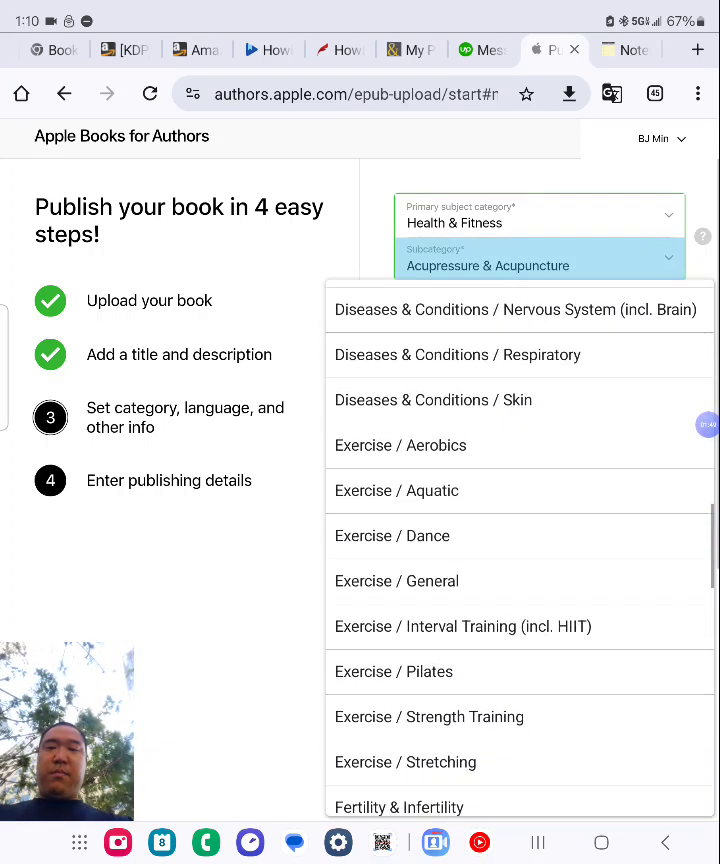
Step: Set the primary subcategory to Exercise / General and the second subcategory to General
left_click(397, 581)
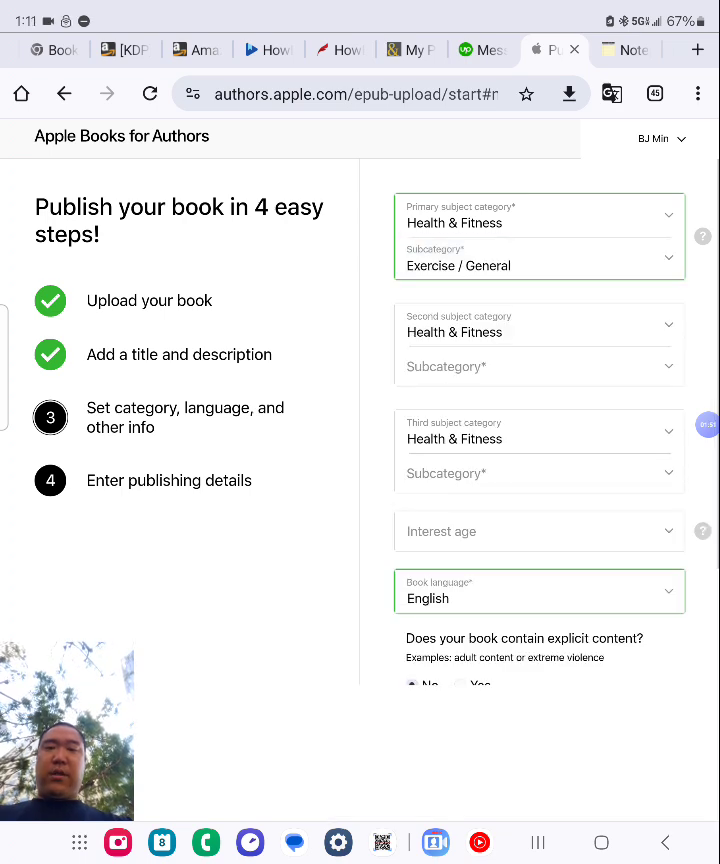
left_click(540, 366)
scroll(520, 600, "down", 5)
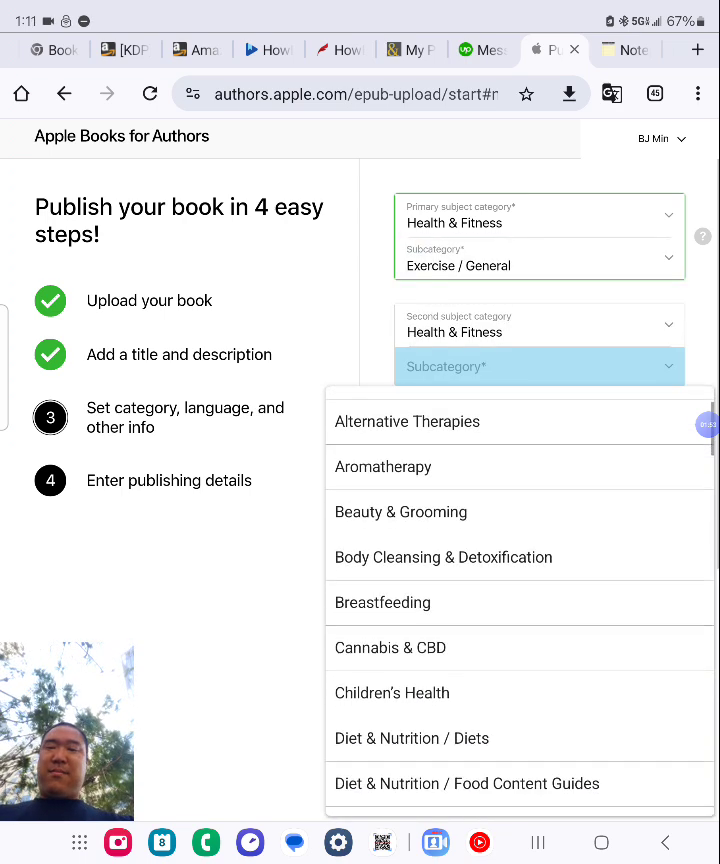
scroll(520, 600, "down", 5)
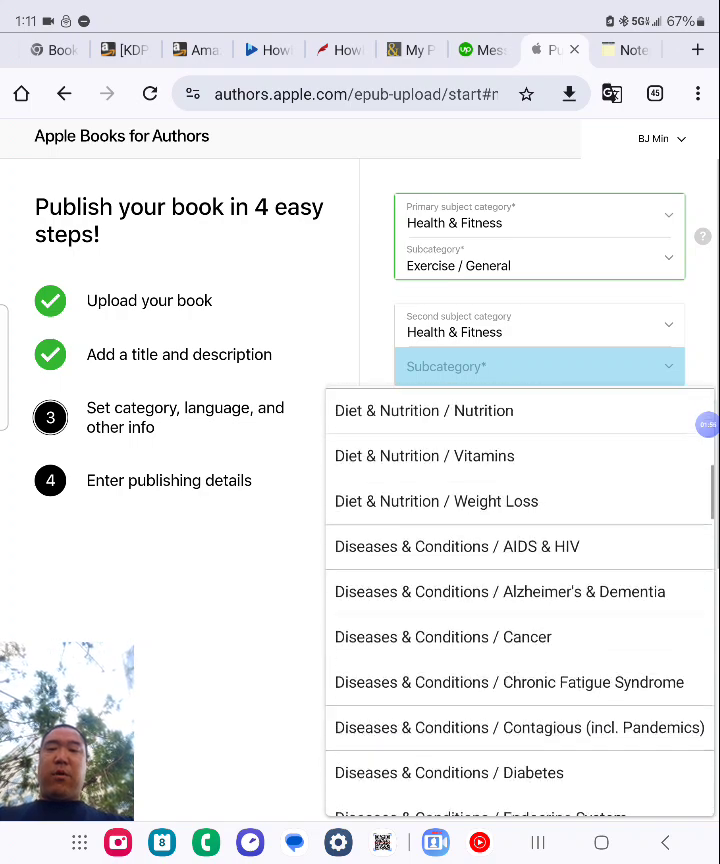
scroll(520, 600, "down", 5)
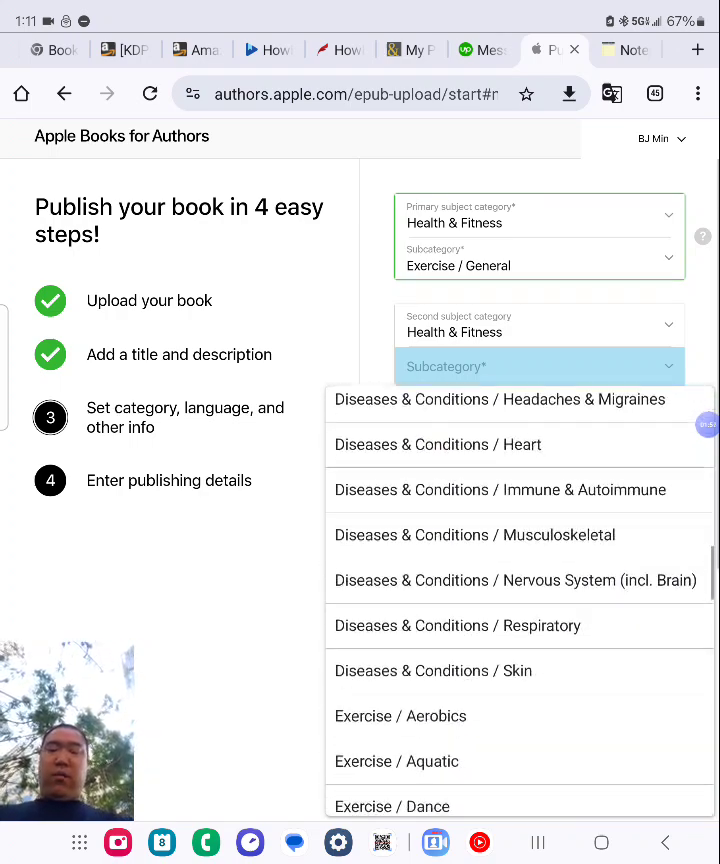
scroll(520, 600, "down", 5)
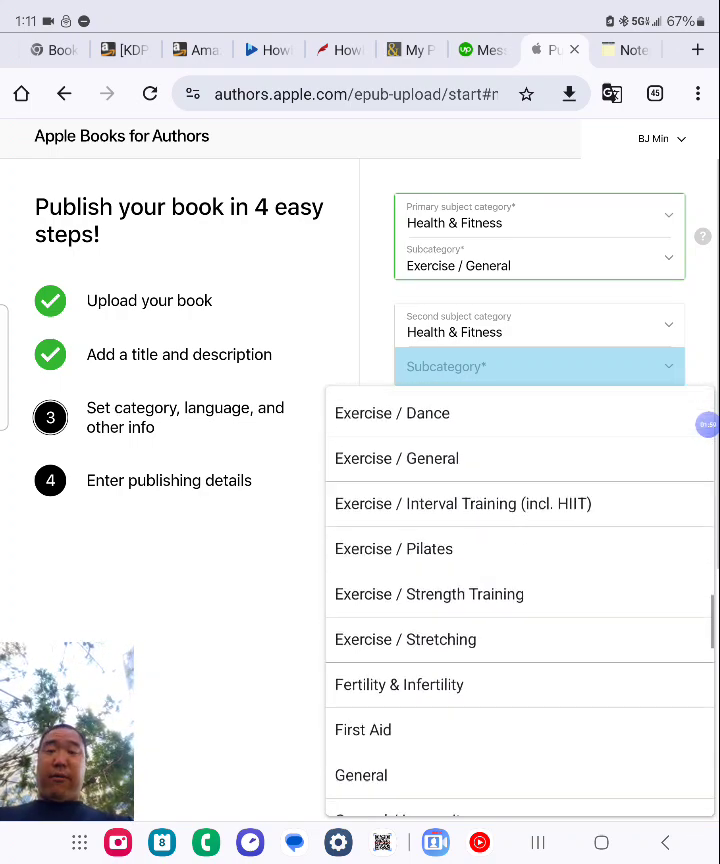
scroll(520, 600, "down", 1)
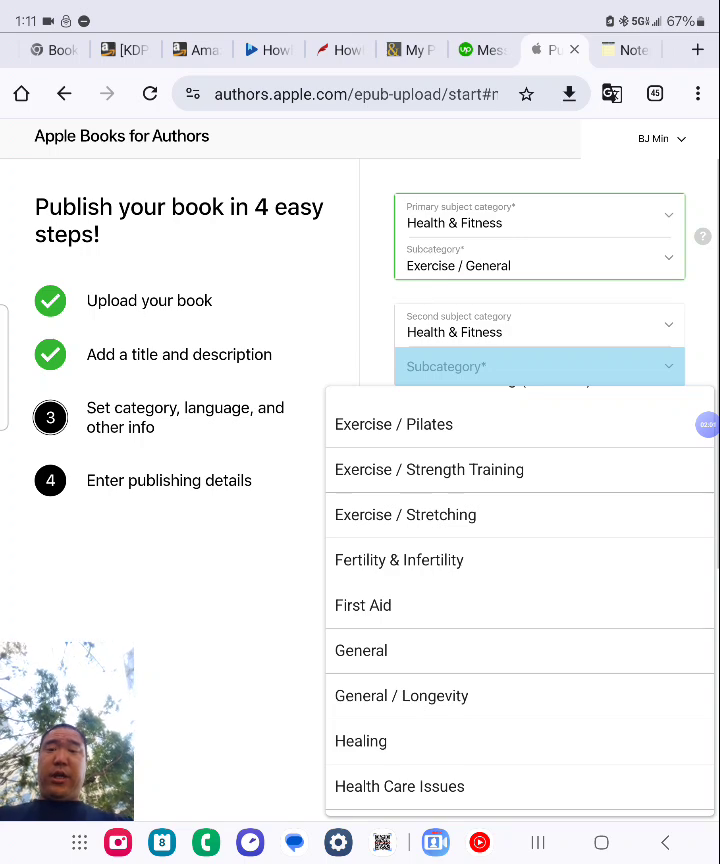
left_click(361, 650)
Step: Choose Reference as the third Health & Fitness subcategory
left_click(540, 476)
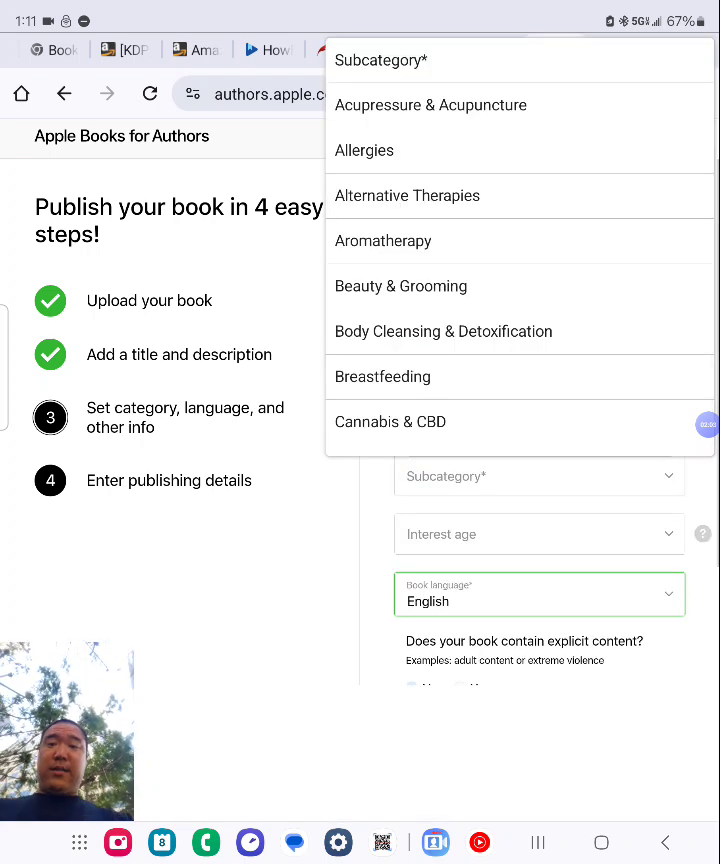
scroll(520, 250, "down", 5)
scroll(520, 250, "down", 10)
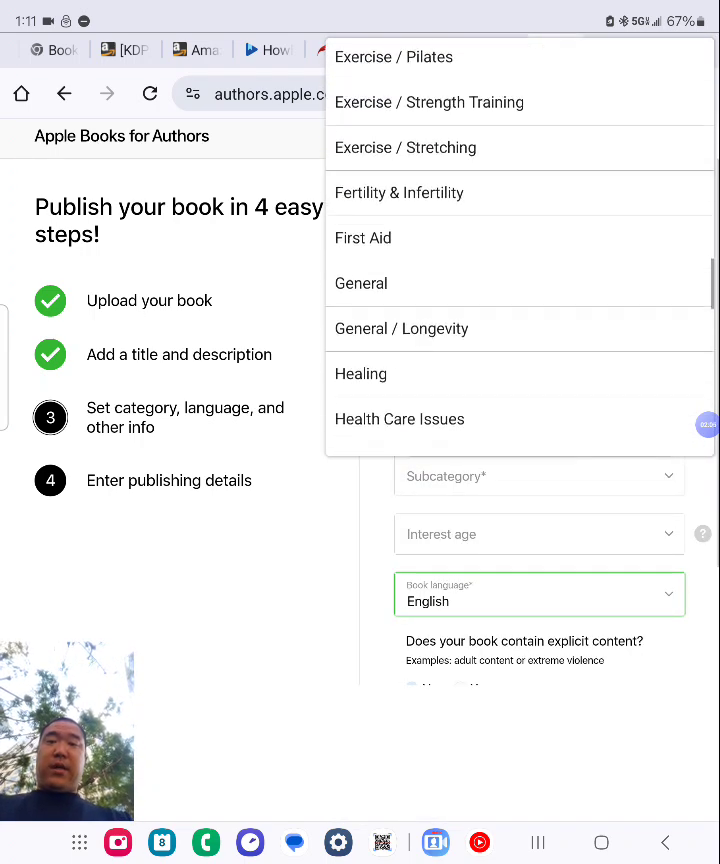
scroll(520, 250, "down", 10)
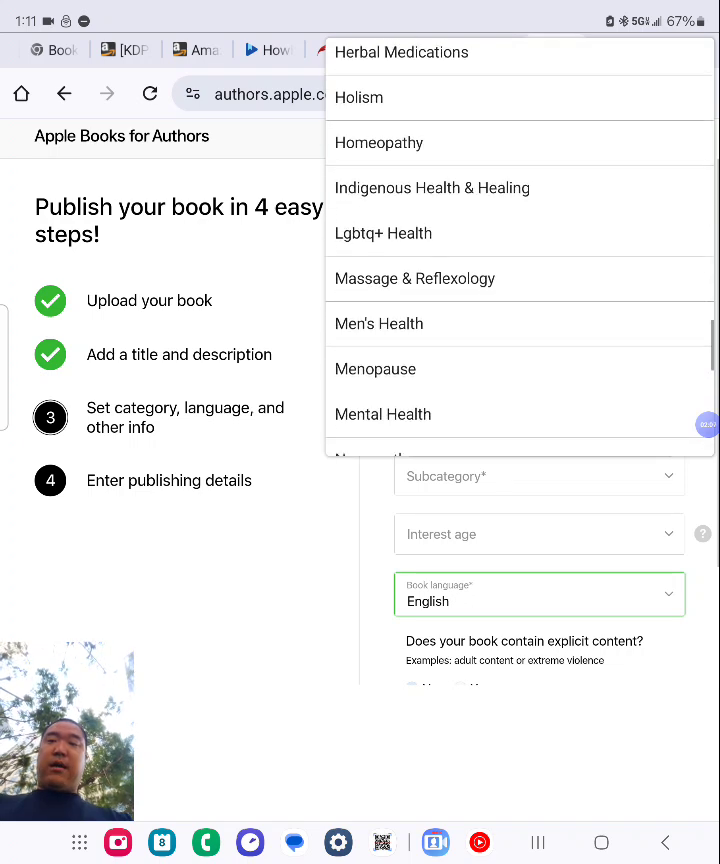
scroll(520, 250, "down", 5)
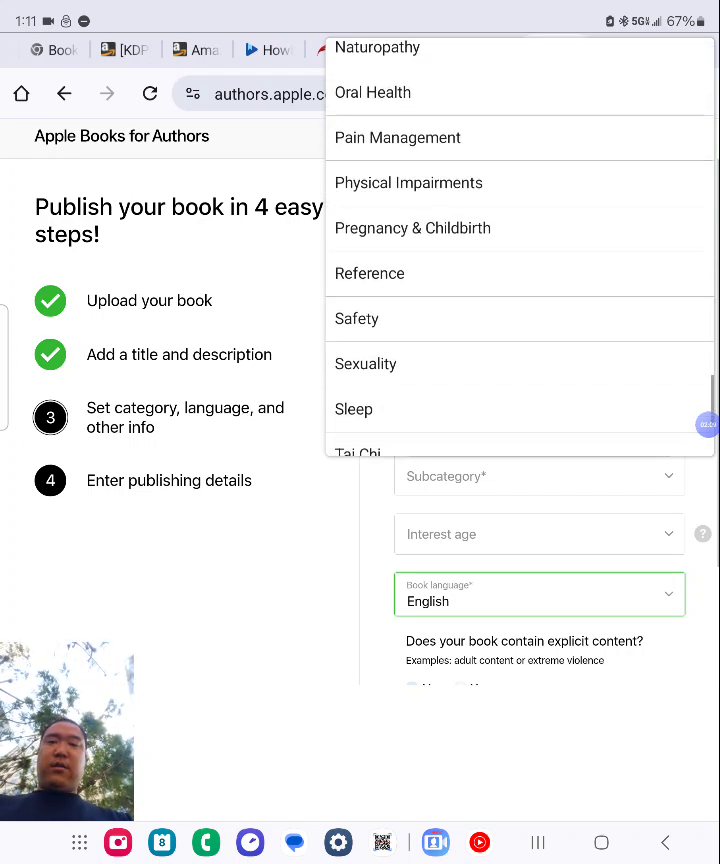
scroll(520, 250, "down", 3)
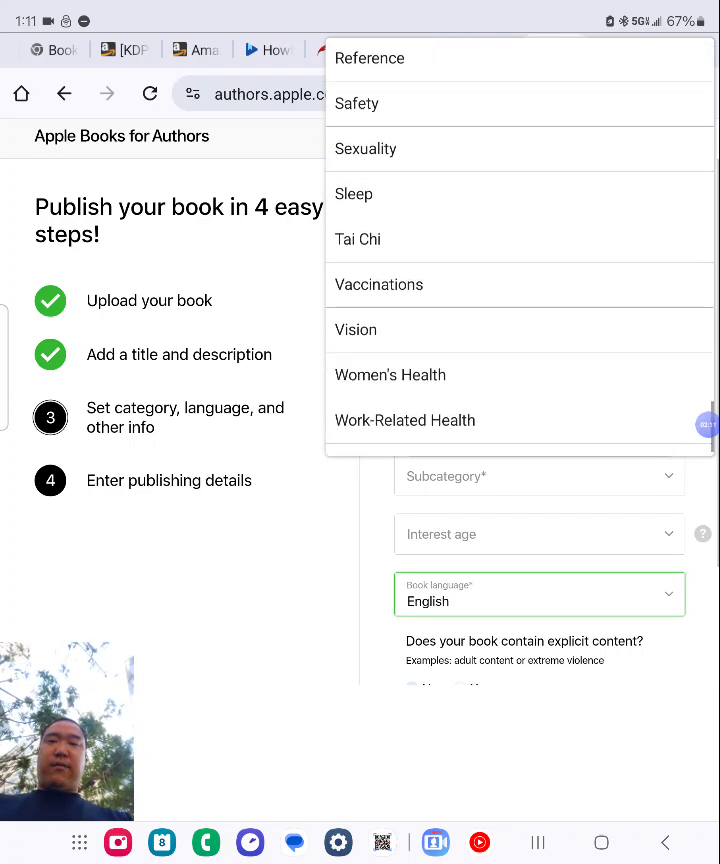
scroll(520, 250, "up", 4)
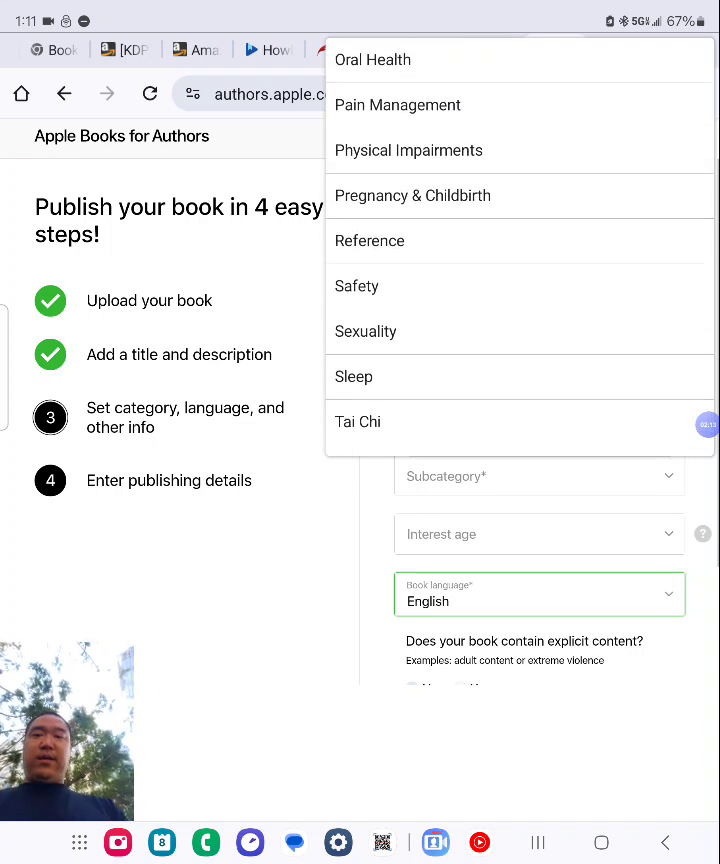
left_click(370, 240)
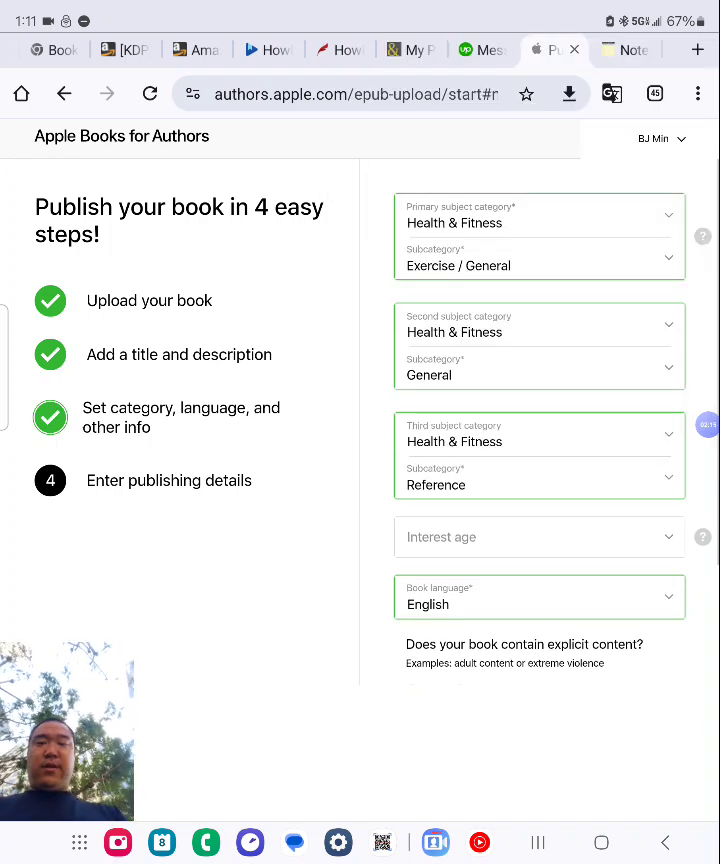
scroll(540, 400, "down", 3)
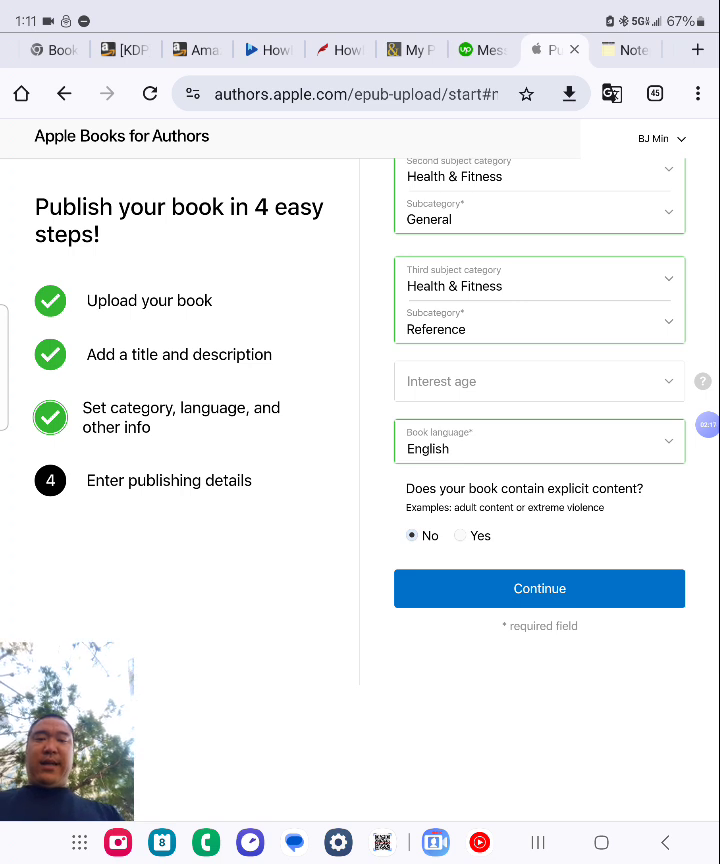
Step: On the publishing details step, enter HowExpert as publisher, then go to the Bowker ISBN dashboard
left_click(540, 588)
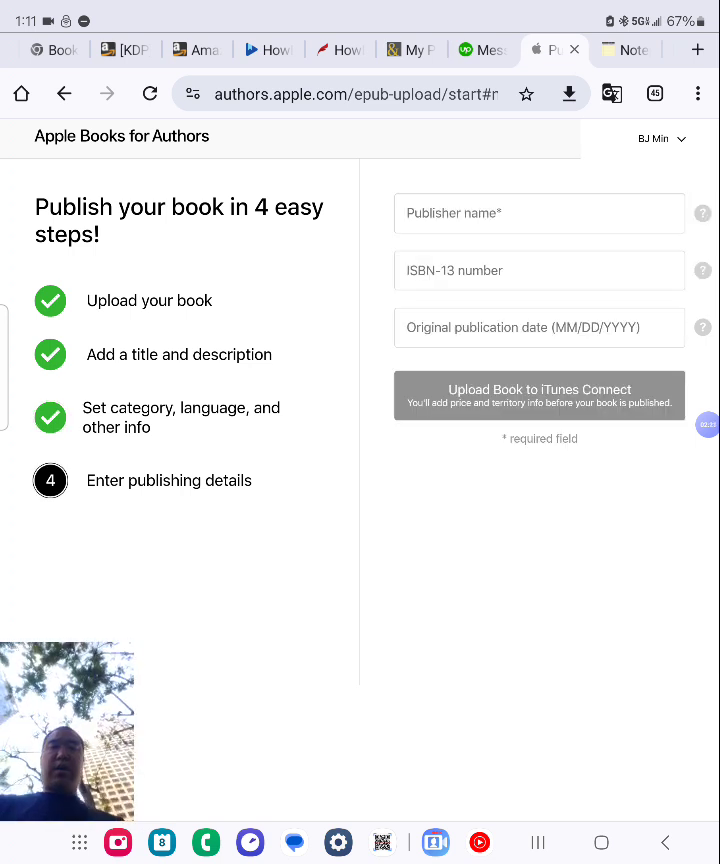
left_click(540, 213)
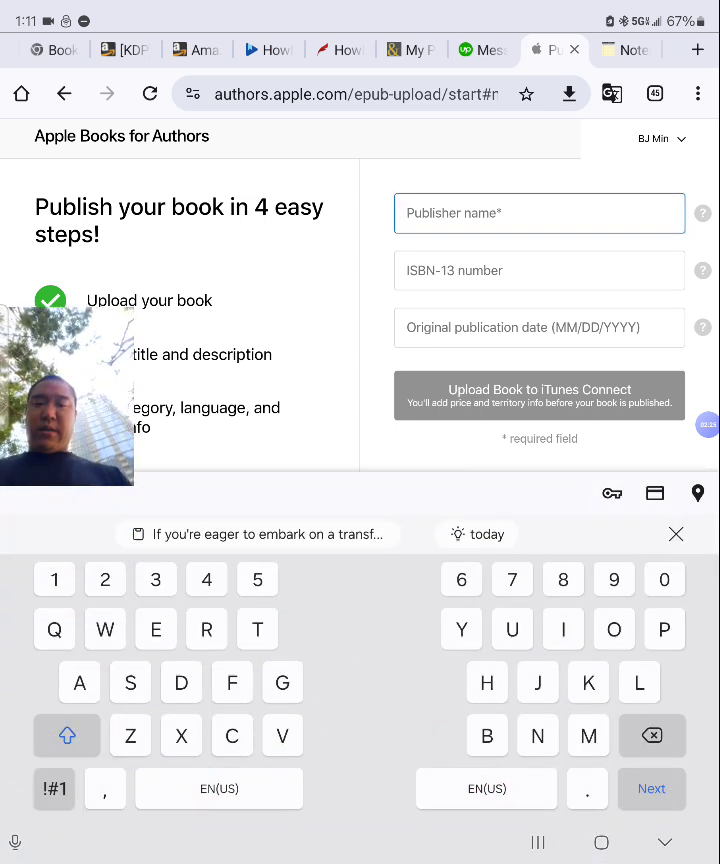
type("How")
left_click(177, 534)
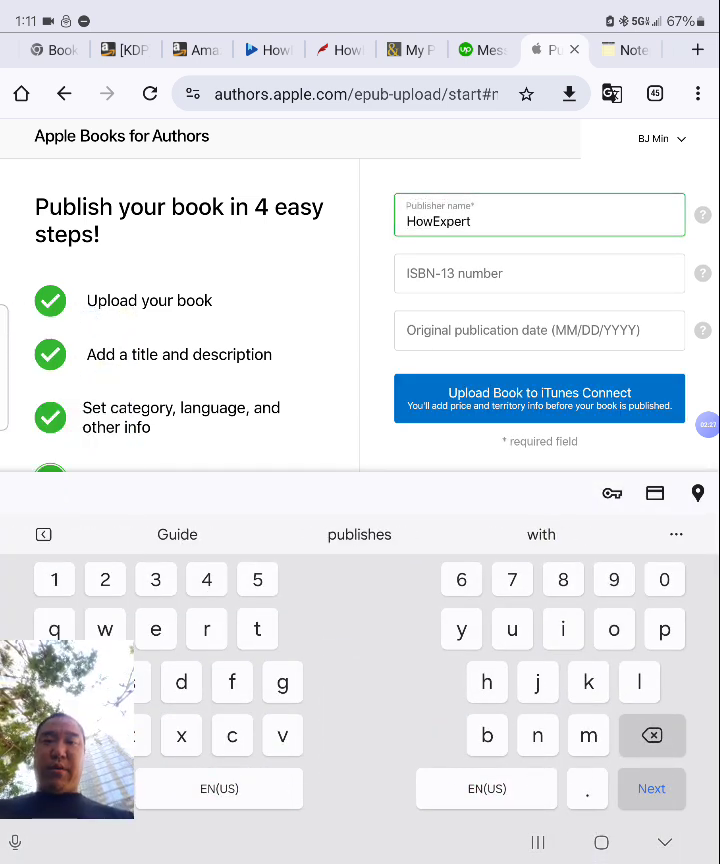
key("BackSpace")
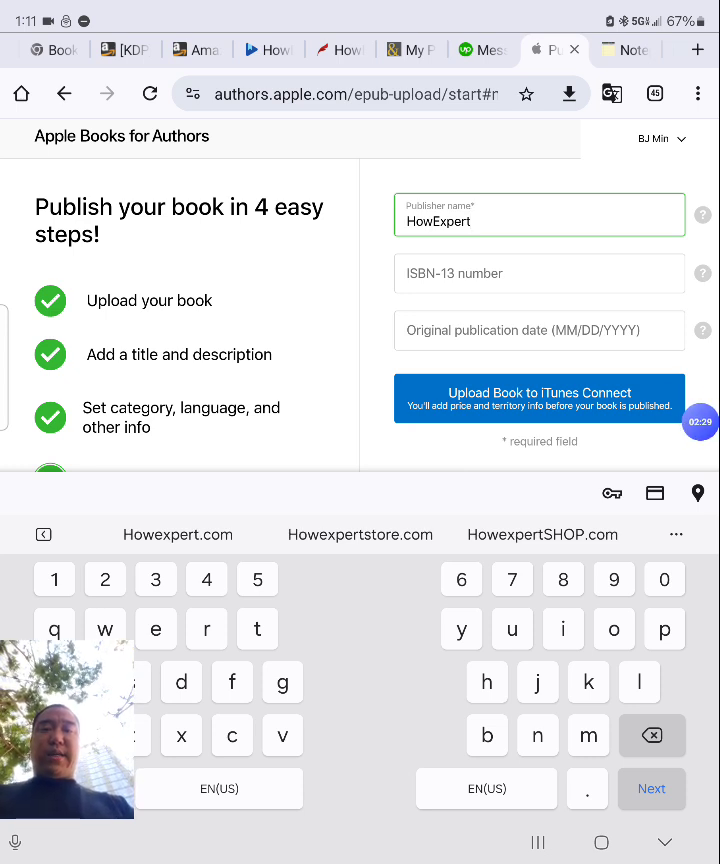
left_click(672, 49)
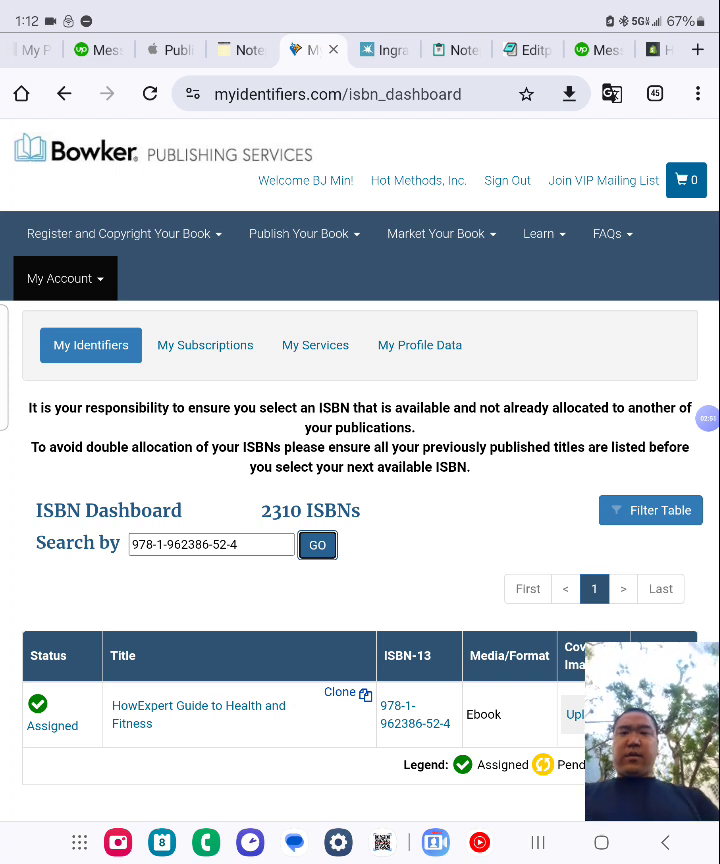
left_click(168, 49)
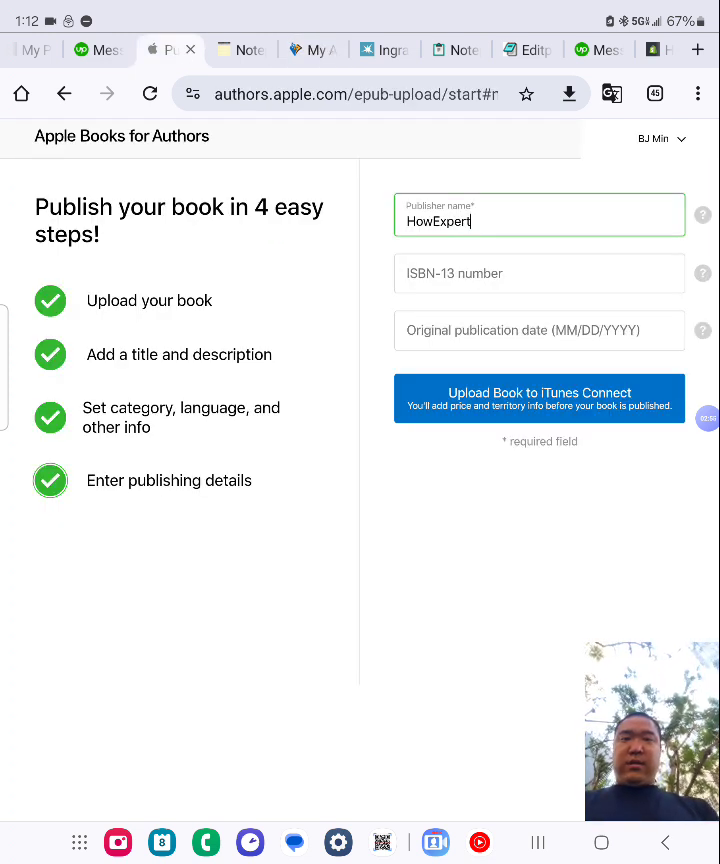
left_click(540, 273)
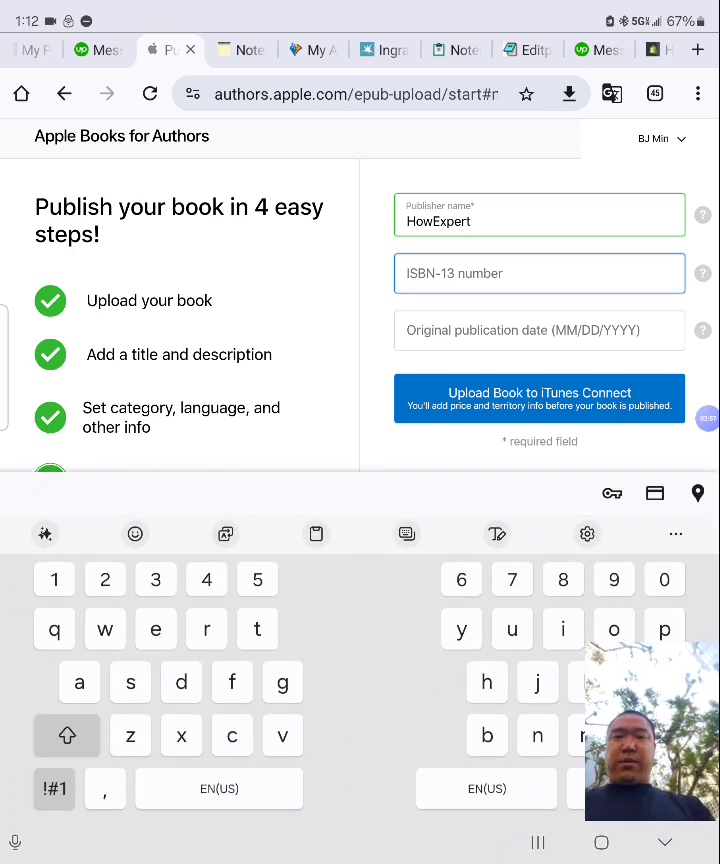
left_click(406, 273)
left_click(406, 291)
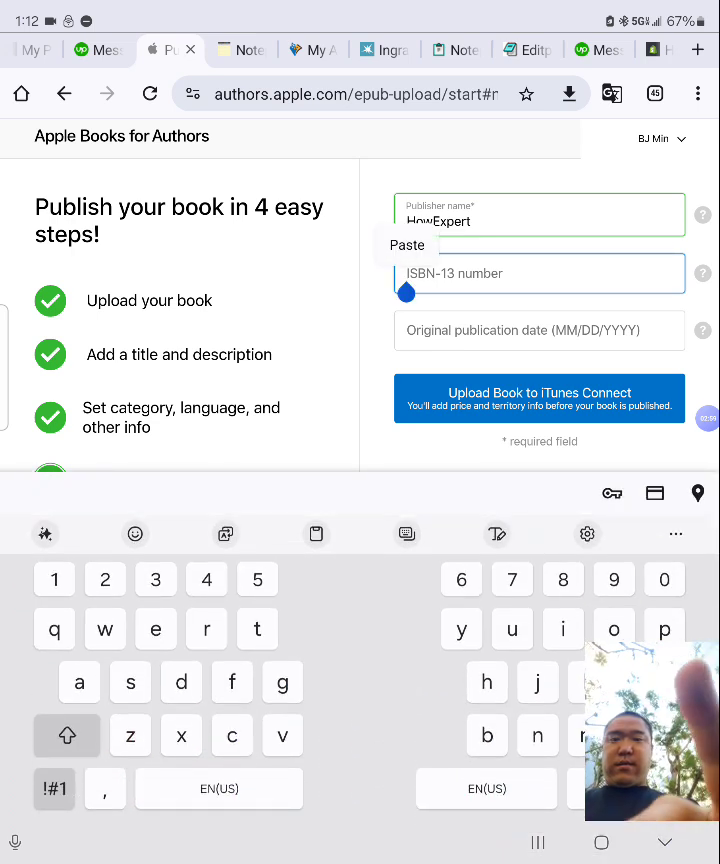
left_click(405, 245)
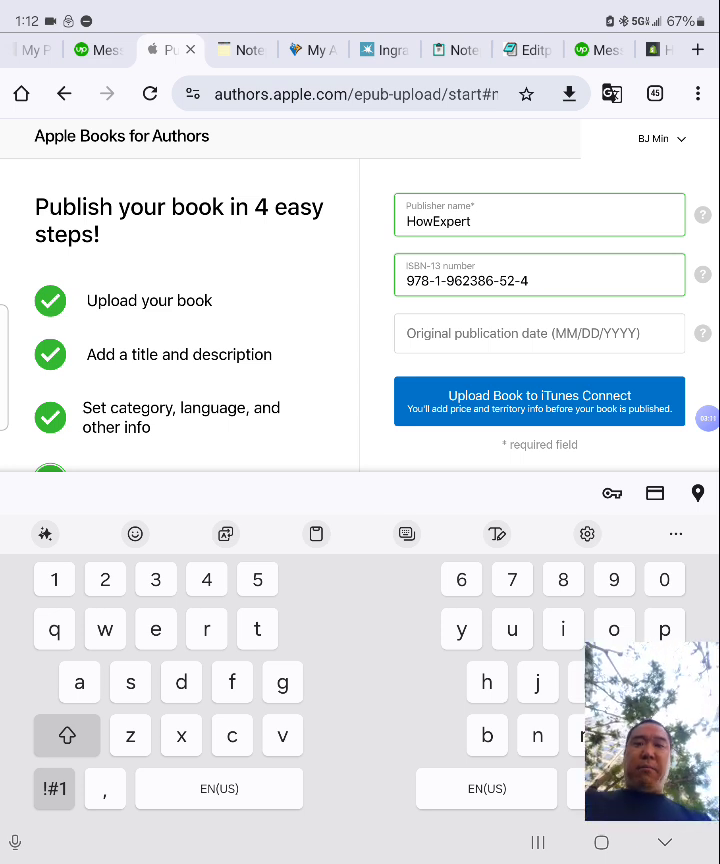
Step: Start the iTunes Connect upload, screenshot its progress, and wait for 'You're almost done!'
key("Return")
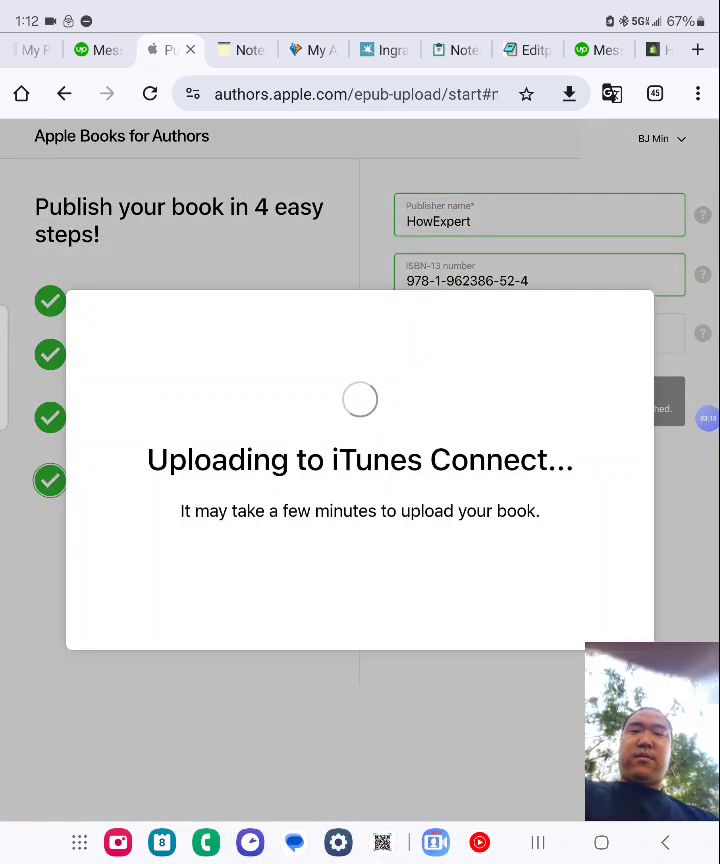
key("Print")
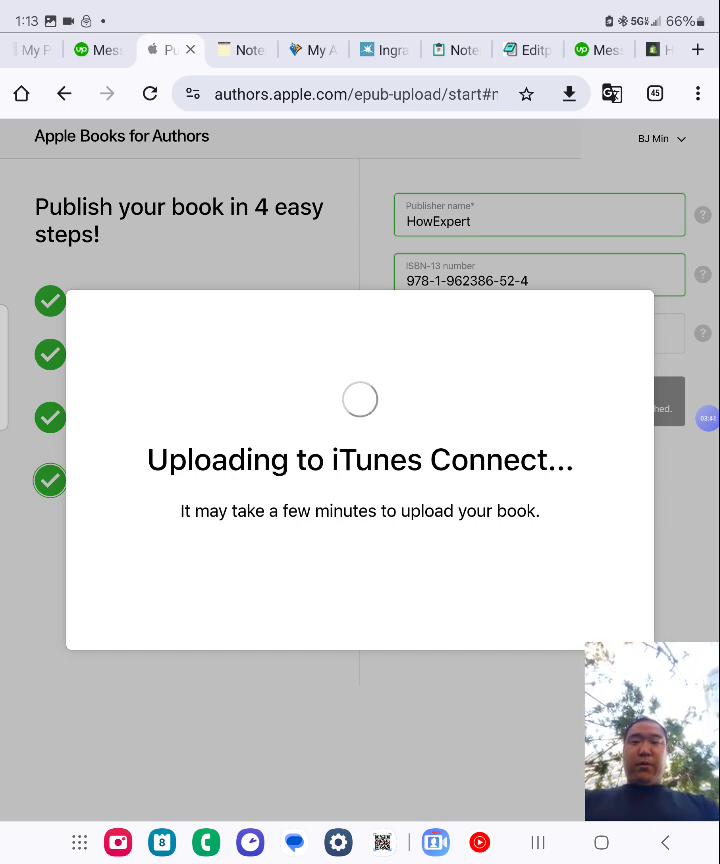
left_click(707, 418)
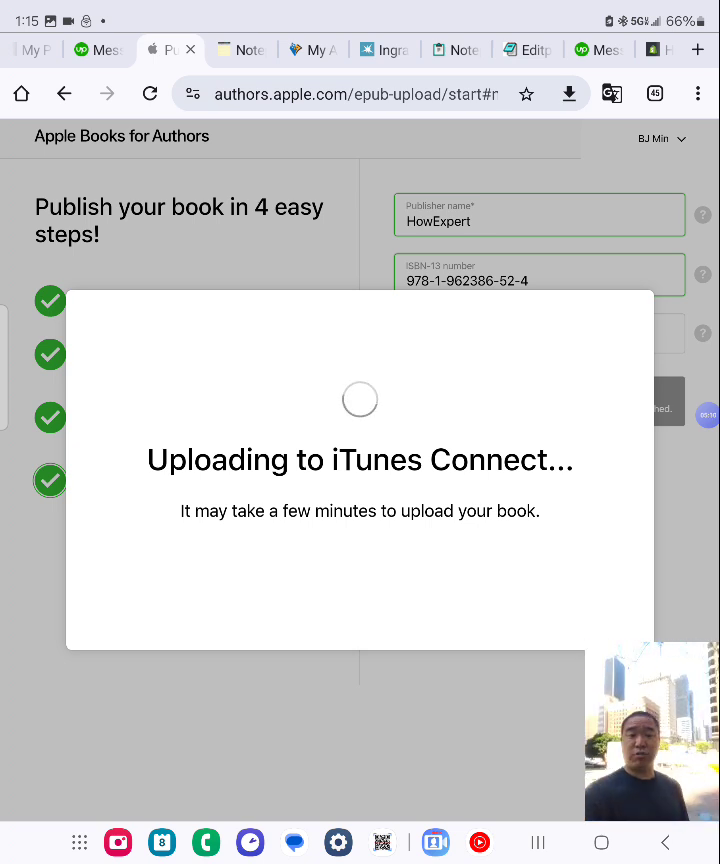
left_click(707, 415)
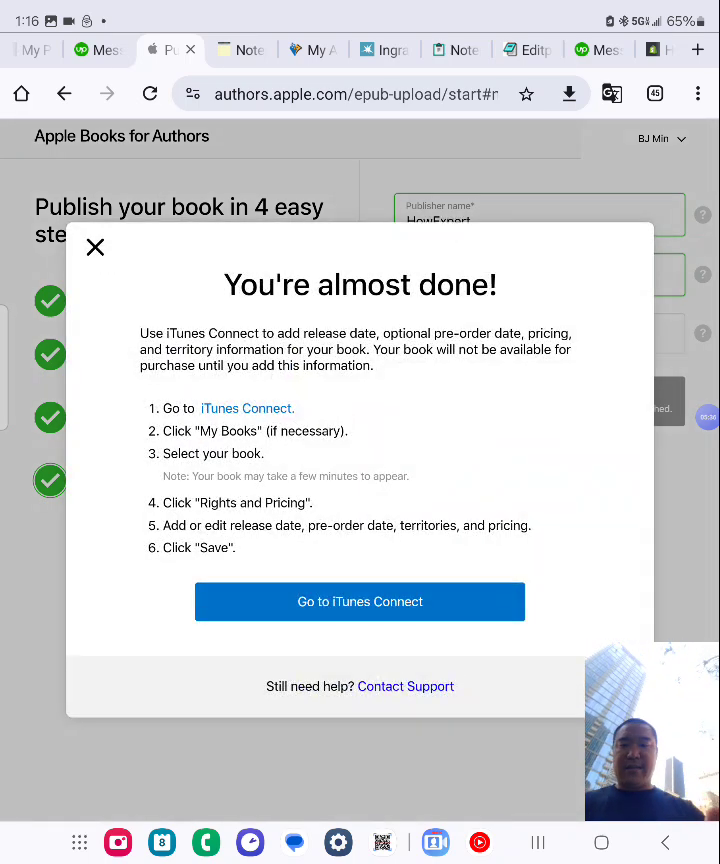
Step: Open iTunes Connect's My Books page from the confirmation dialog
left_click(360, 601)
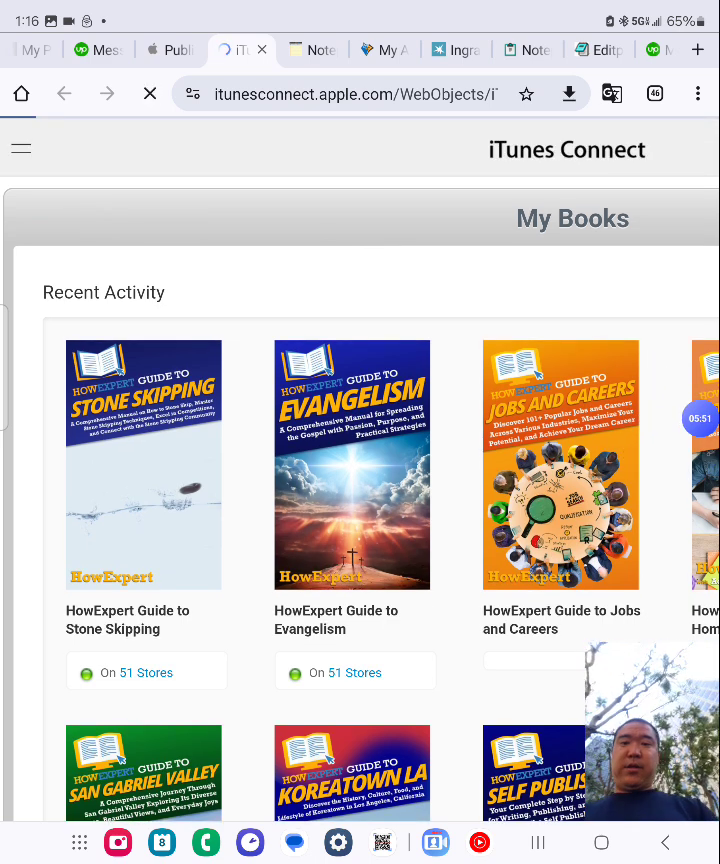
Step: Go back from the Homeschooling details page to the My Books grid
scroll(360, 460, "right", 3)
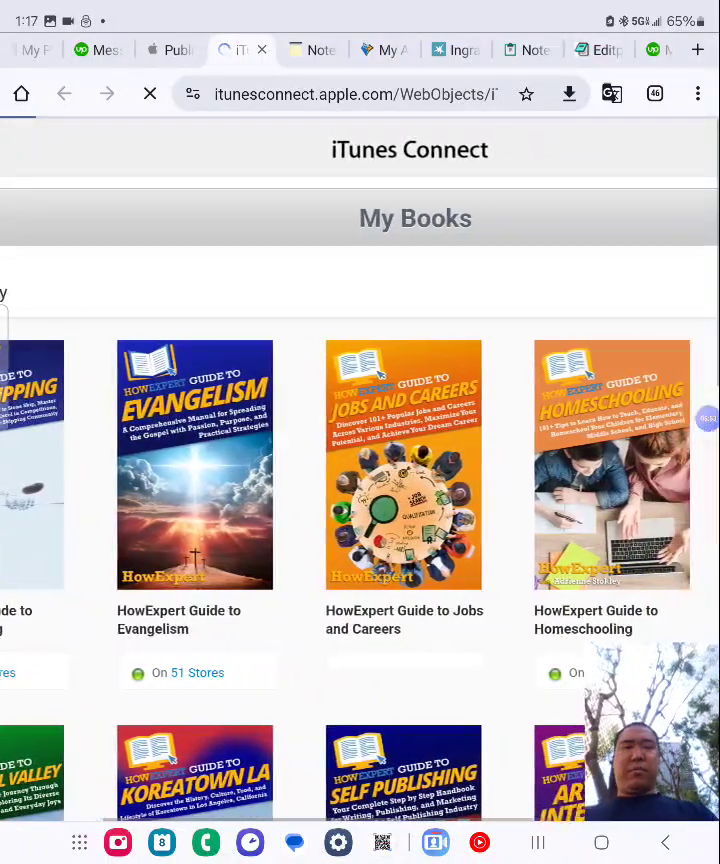
scroll(360, 460, "right", 3)
scroll(360, 460, "right", 2)
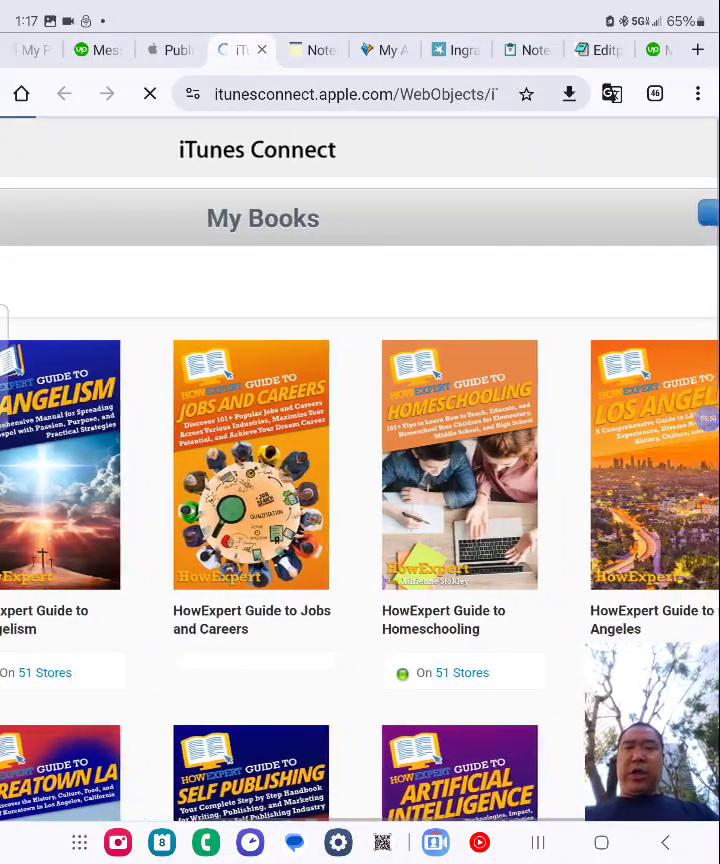
scroll(360, 460, "right", 3)
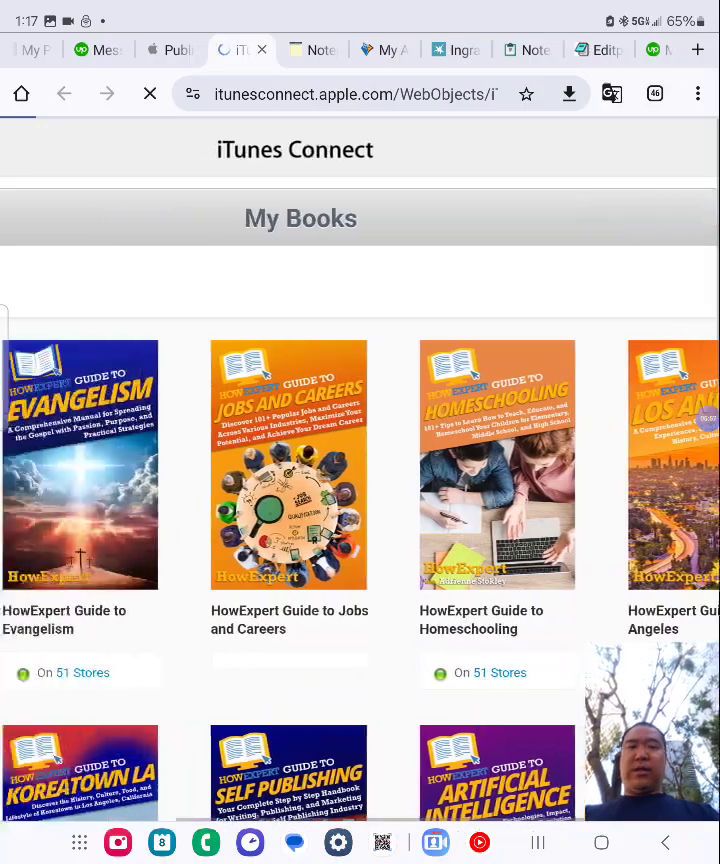
scroll(360, 460, "left", 3)
scroll(360, 460, "down", 3)
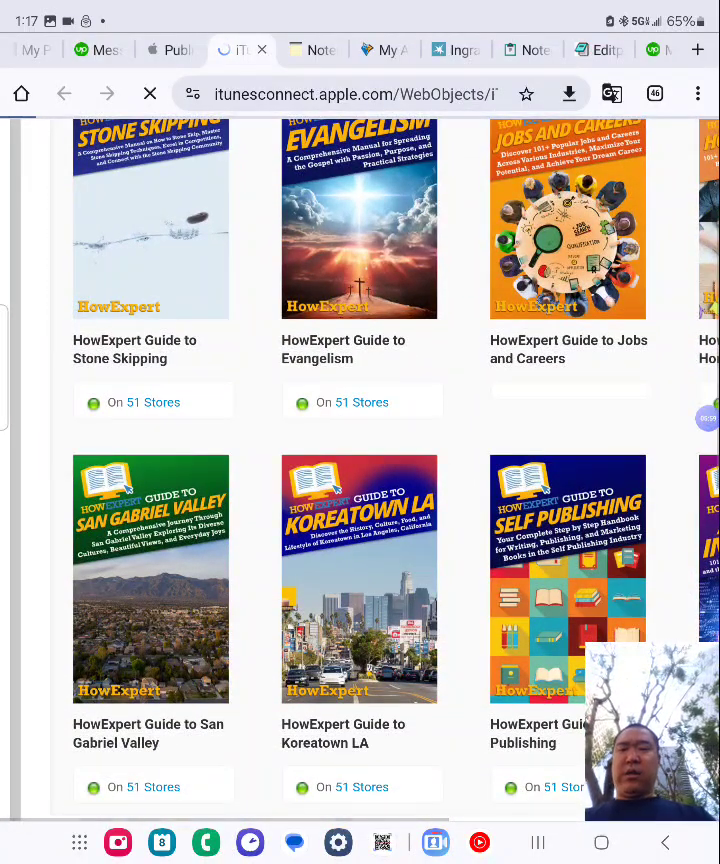
scroll(360, 460, "right", 3)
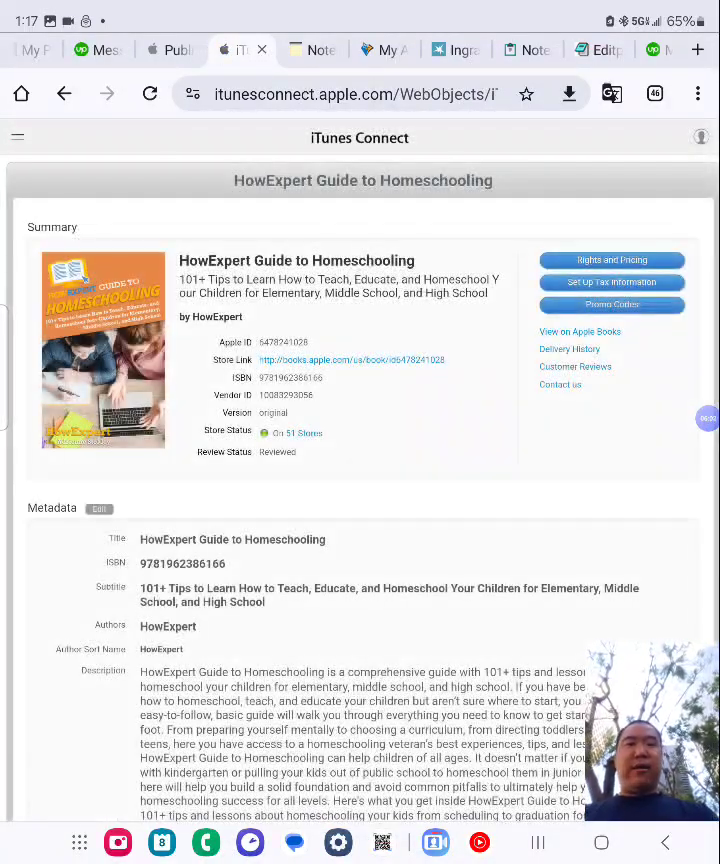
key("alt+Left")
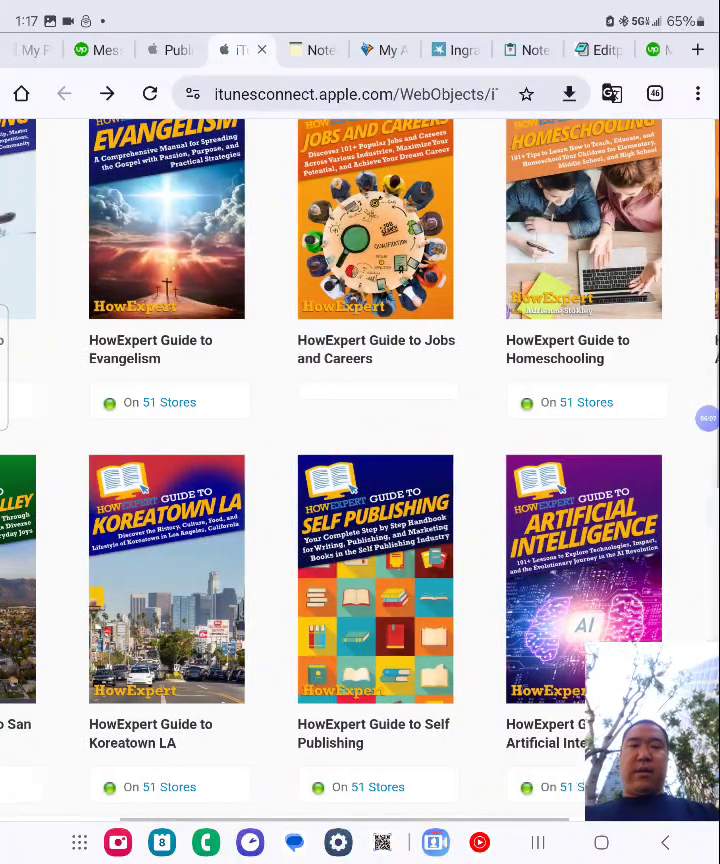
Step: Take a screenshot of the top of the My Books page
scroll(360, 450, "right", 2)
scroll(360, 450, "left", 4)
scroll(360, 450, "up", 3)
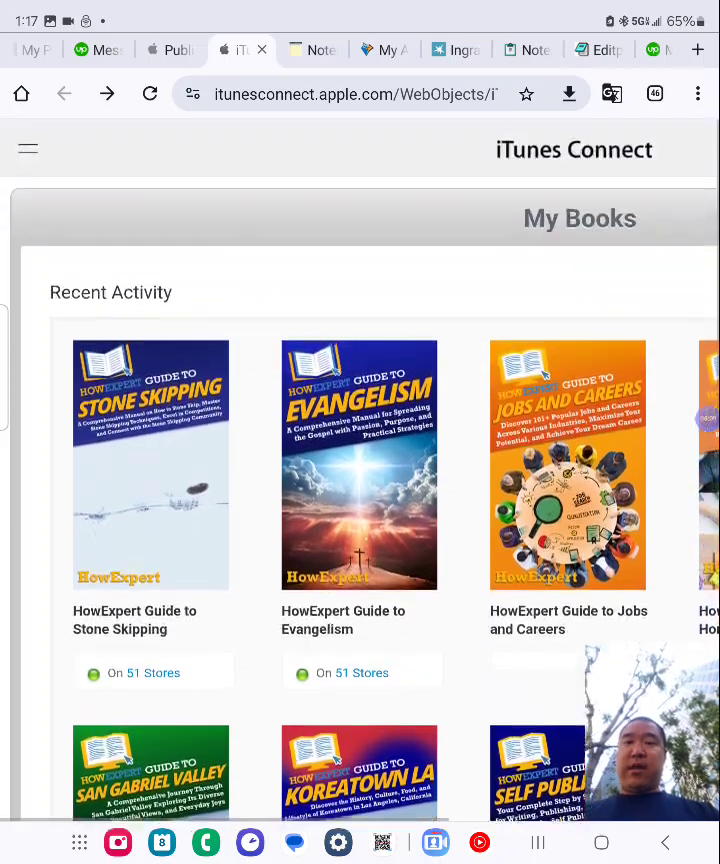
scroll(360, 450, "up", 2)
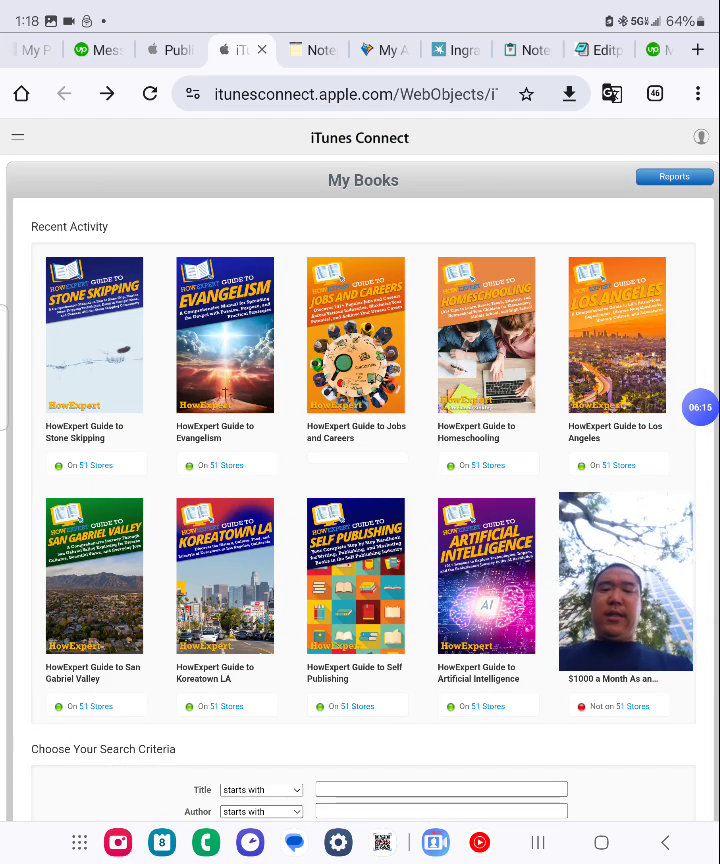
key("Print")
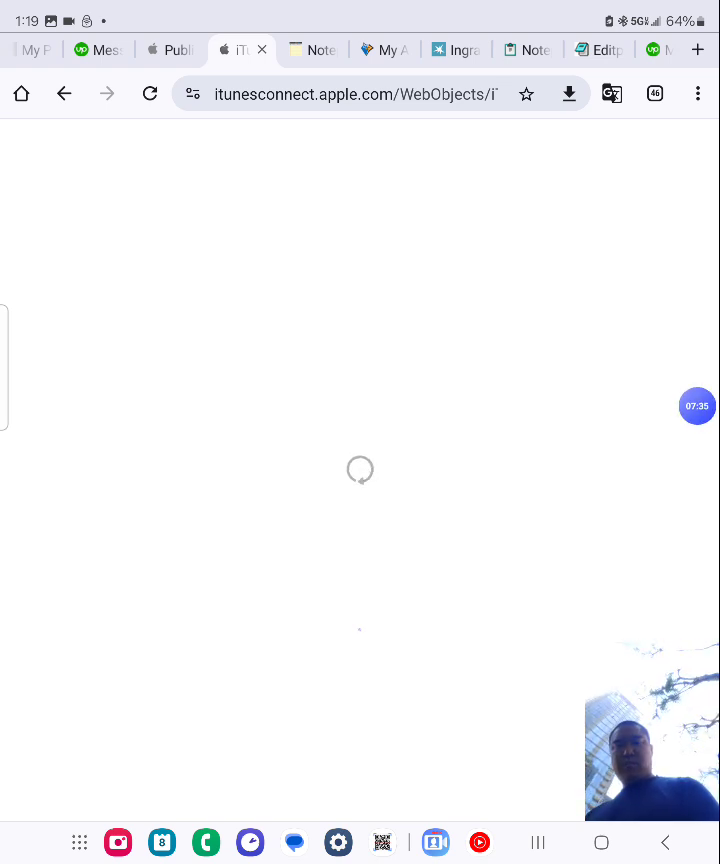
Step: Open the HowExpert Guide to Health and Fitness book page from My Books
left_click(700, 405)
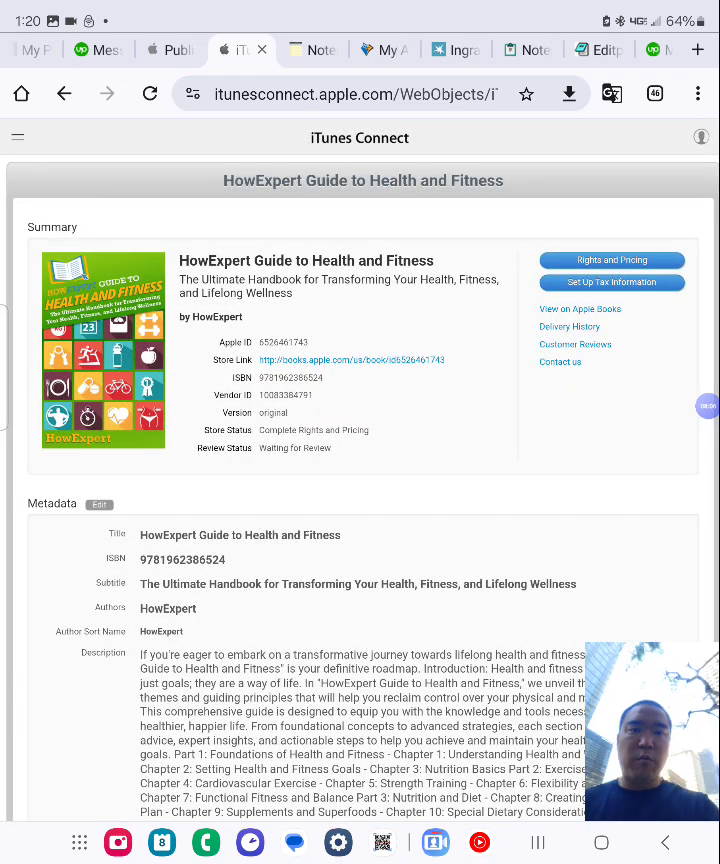
Step: Open Rights and Pricing from the Health and Fitness book summary
scroll(650, 250, "up", 3)
left_click(547, 284)
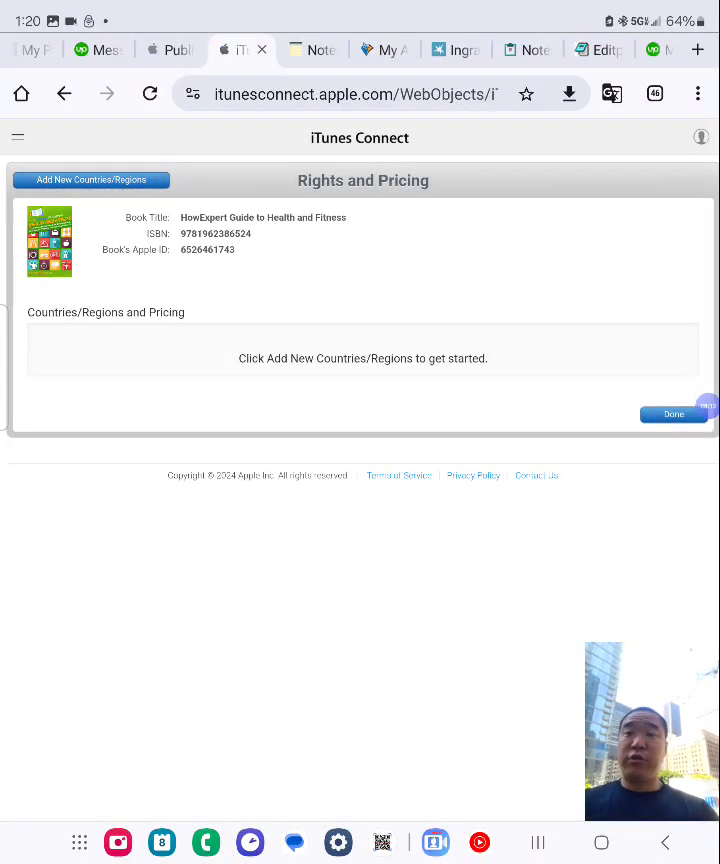
Step: Add new countries with DRM applied, US Dollar base currency and New Release type
left_click(91, 180)
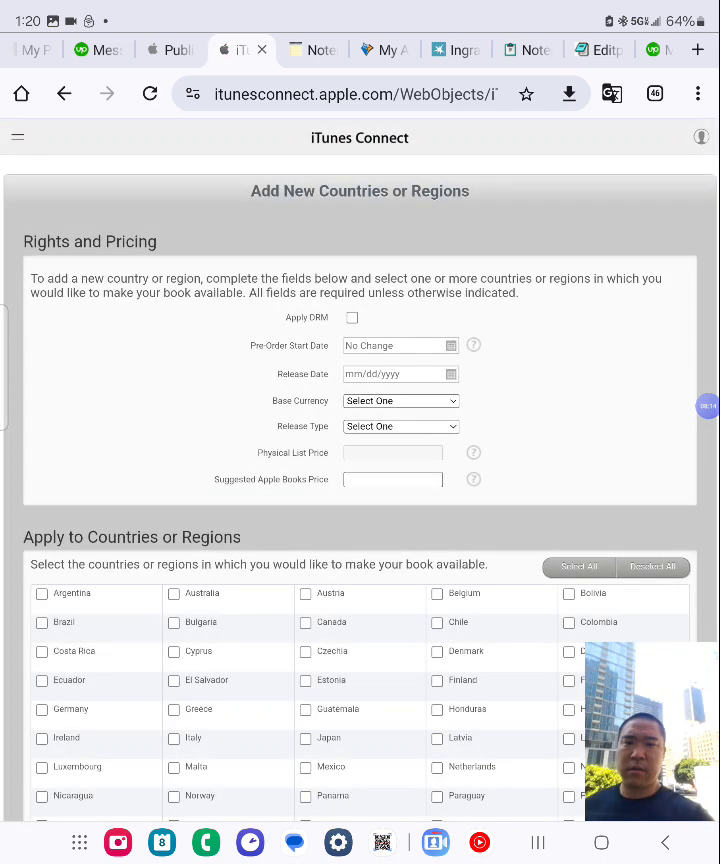
left_click(352, 317)
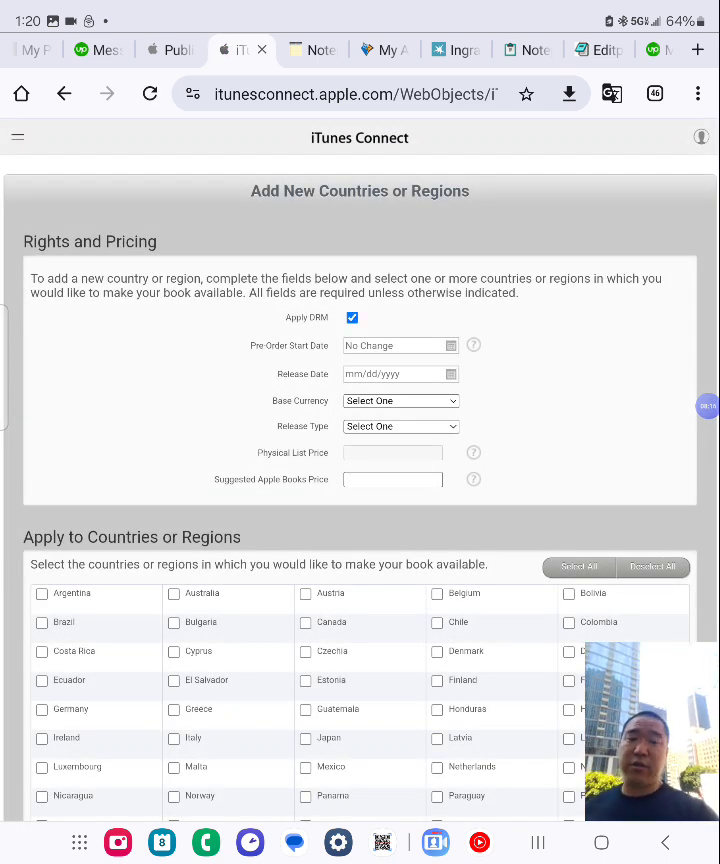
double_click(376, 360)
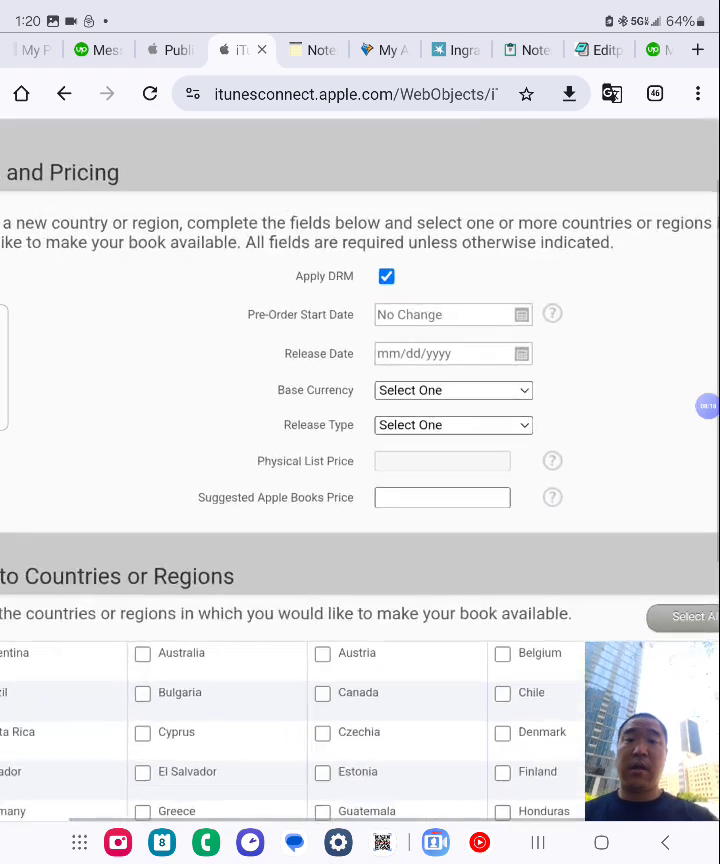
left_click(419, 429)
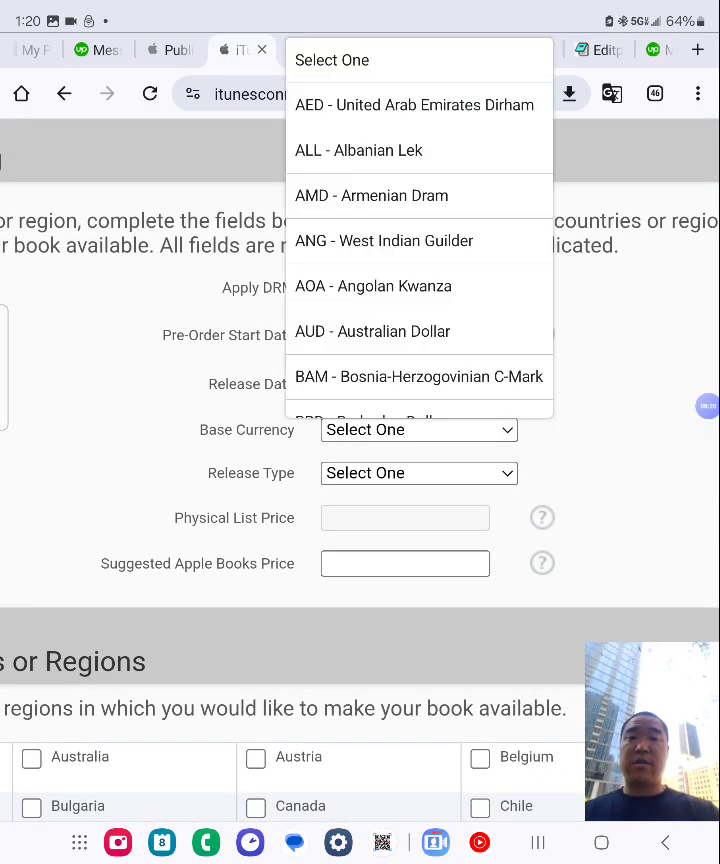
scroll(419, 228, "down", 20)
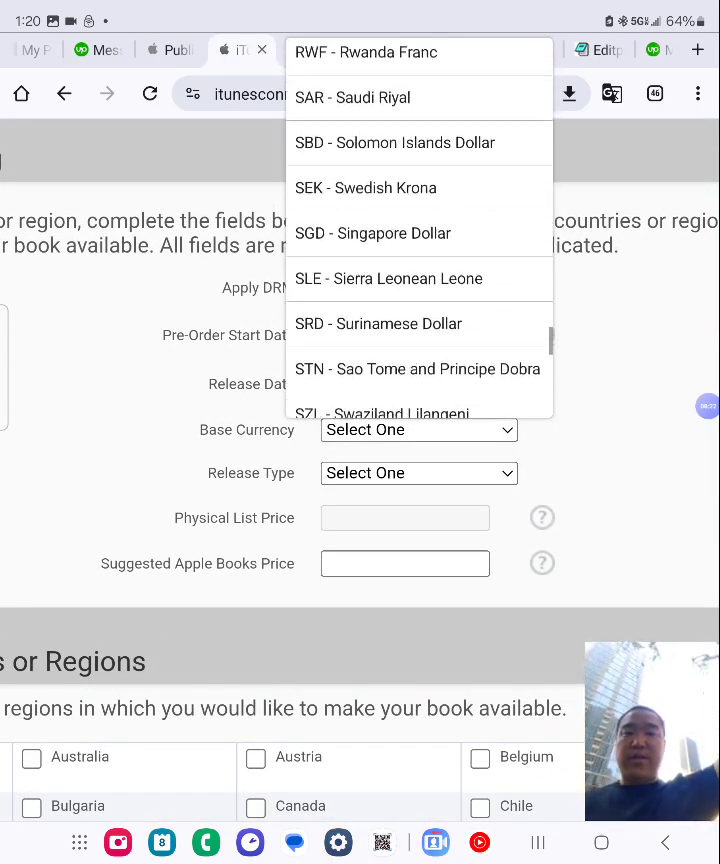
scroll(419, 228, "down", 3)
scroll(419, 228, "up", 3)
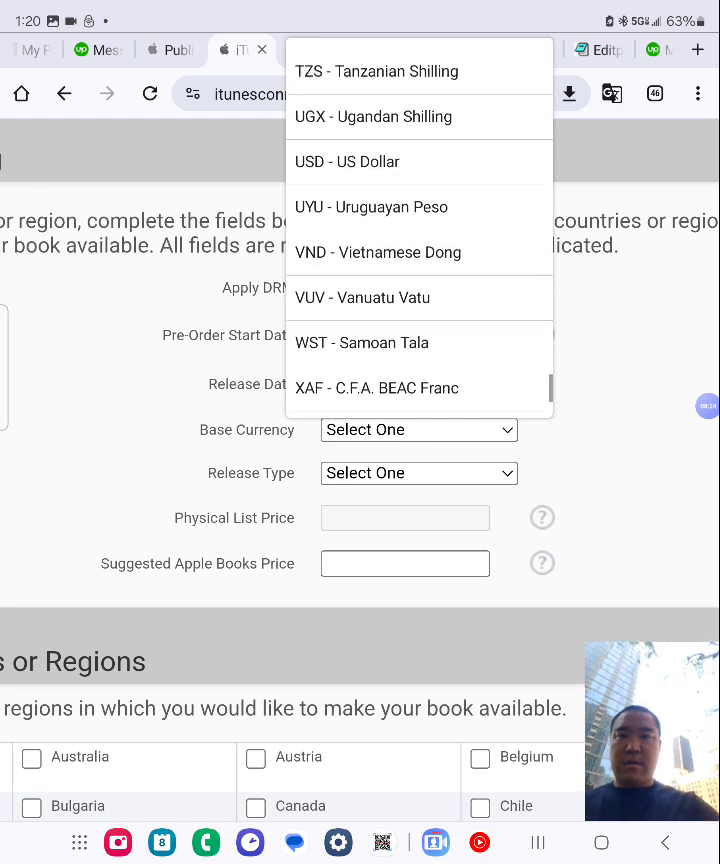
left_click(347, 200)
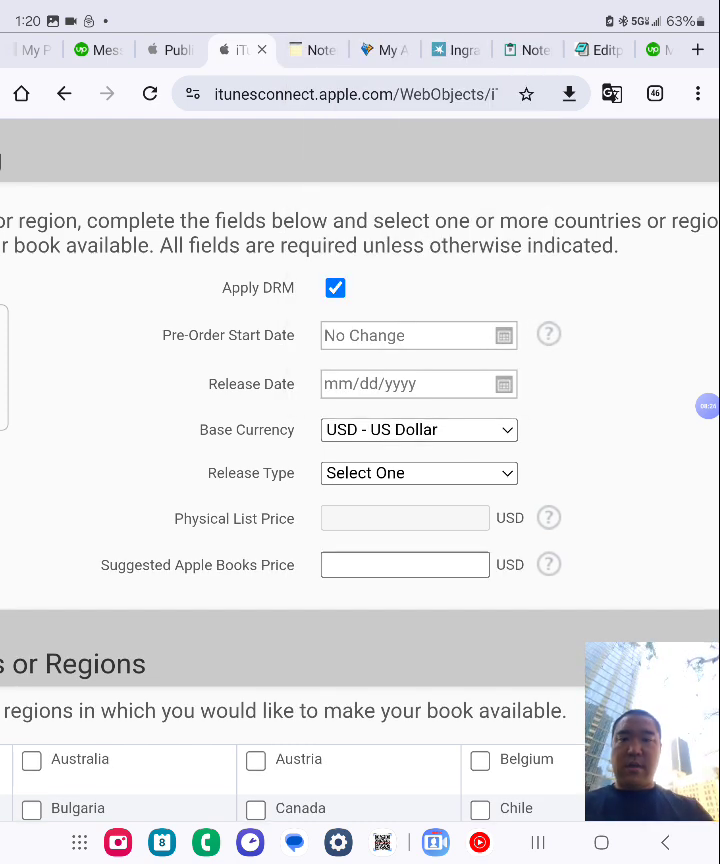
left_click(419, 473)
left_click(374, 347)
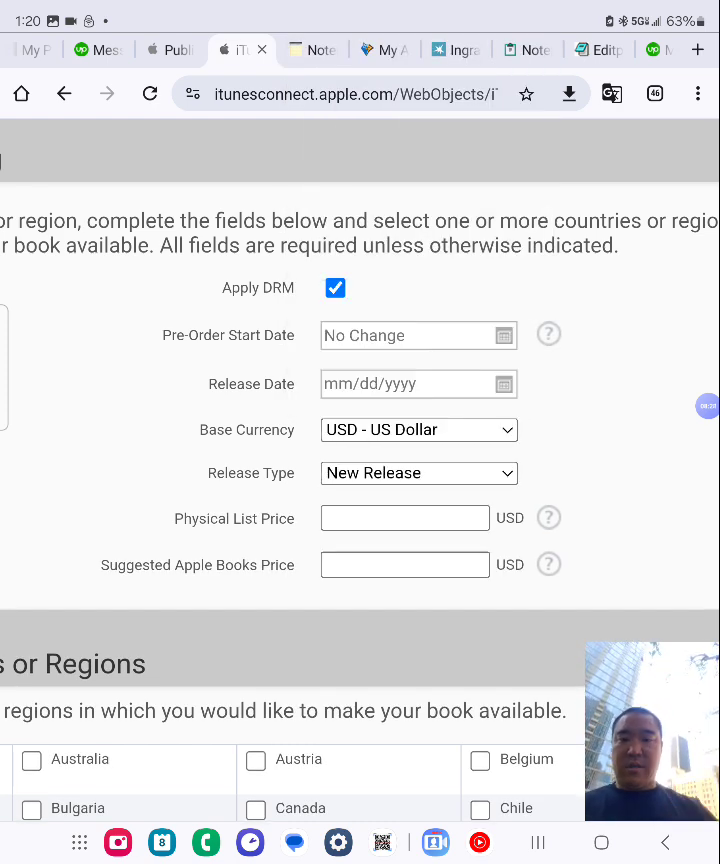
Step: Enter list price 19.99 and Apple Books price 9.99, select all countries, and continue
left_click(405, 518)
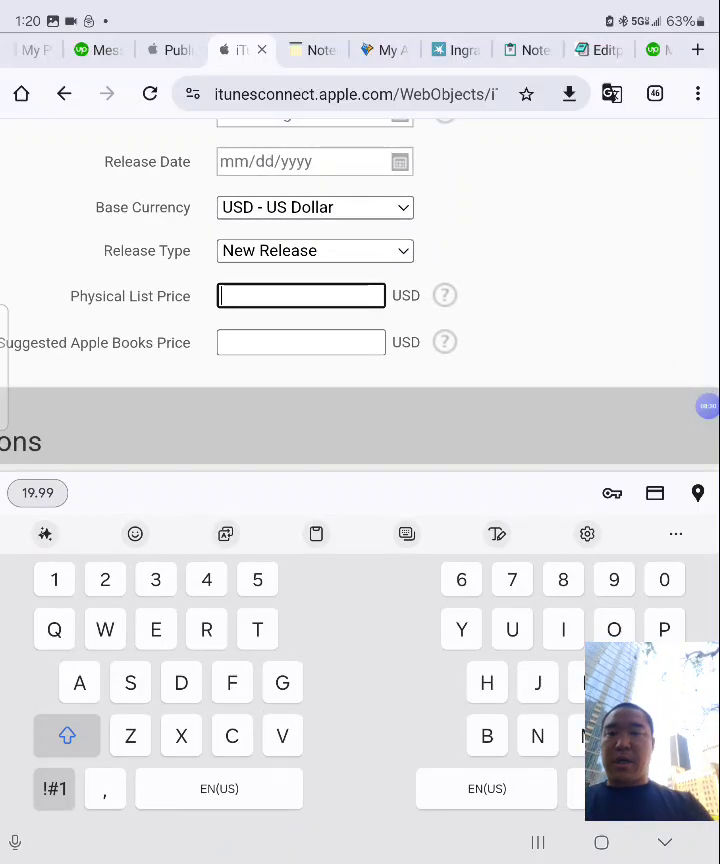
type("19.99")
left_click(300, 342)
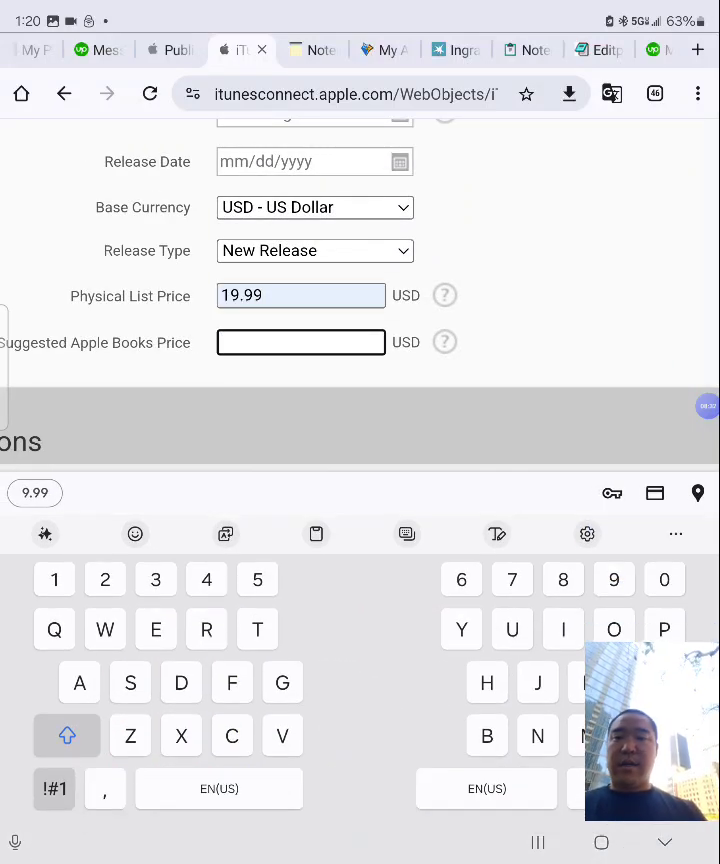
type("9.99")
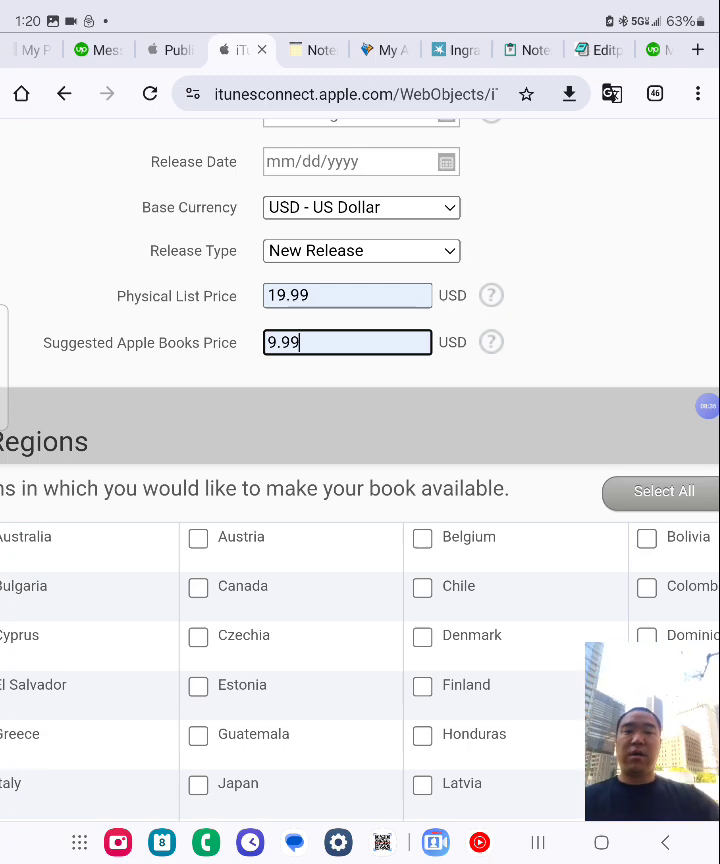
left_click(664, 491)
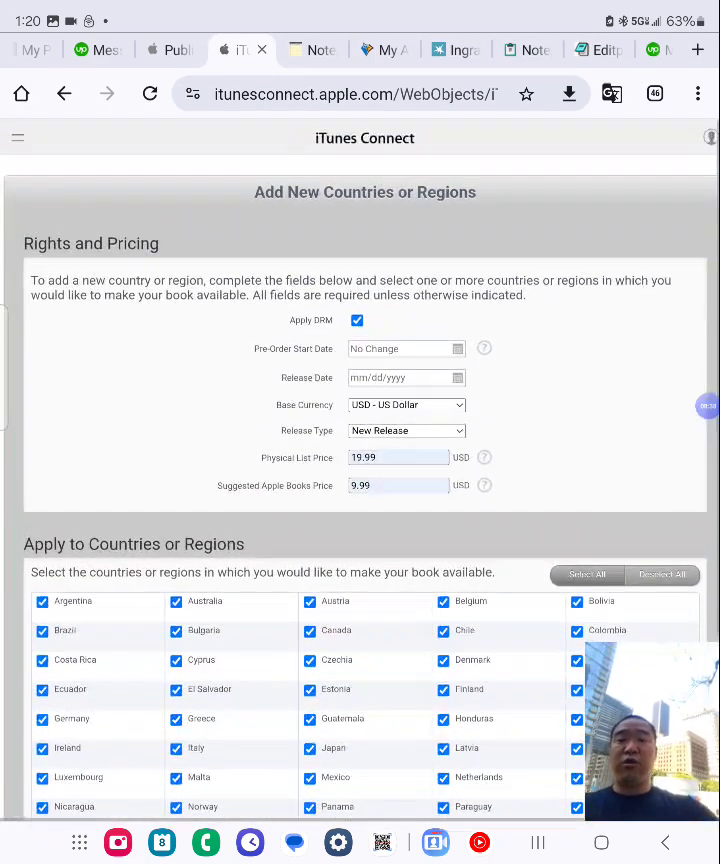
scroll(360, 450, "down", 5)
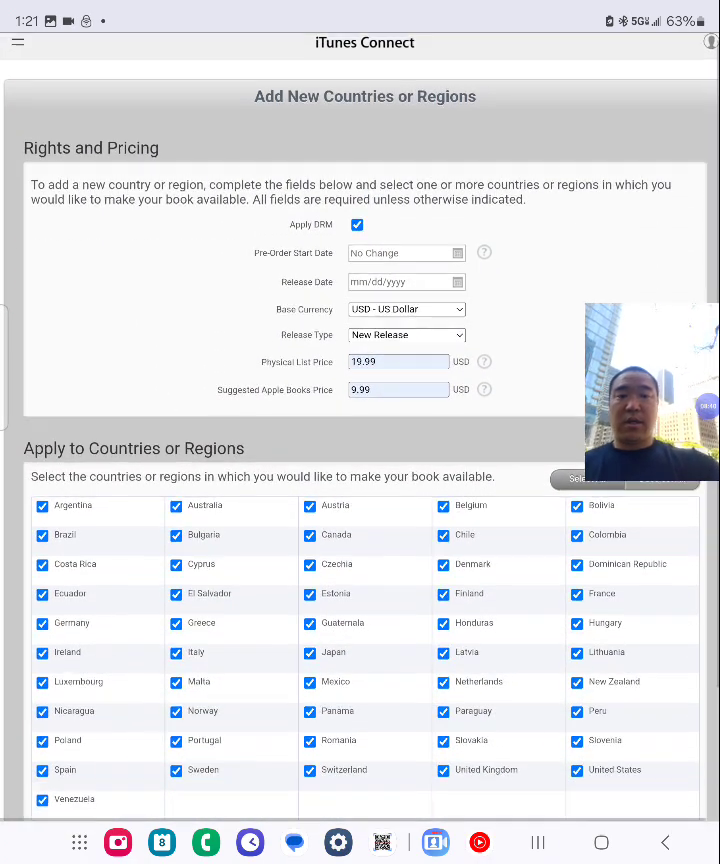
left_click(679, 720)
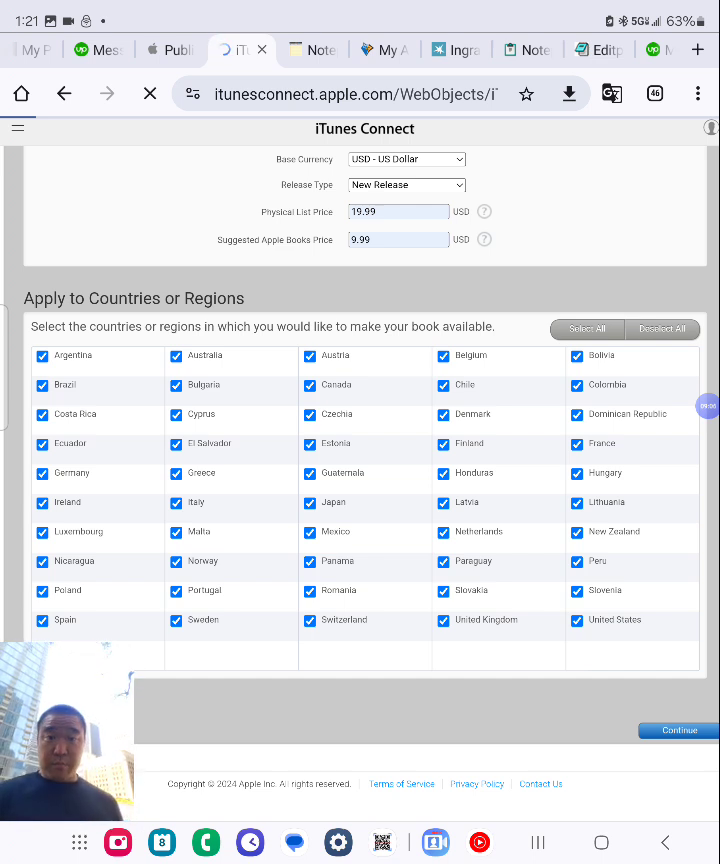
scroll(360, 450, "down", 1)
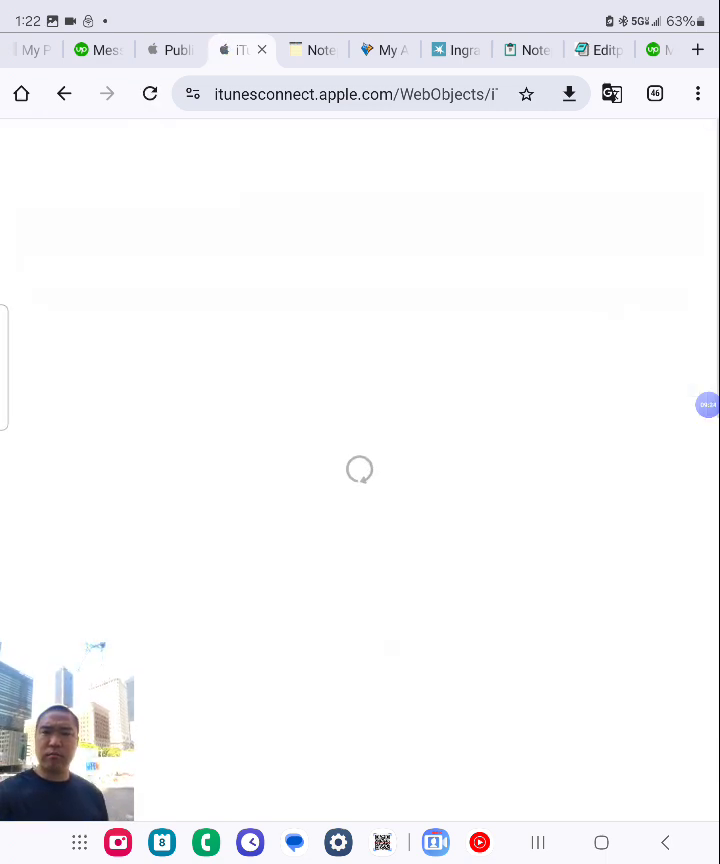
Step: Confirm the suggested per-country price tiers at the bottom of the table
scroll(360, 480, "down", 10)
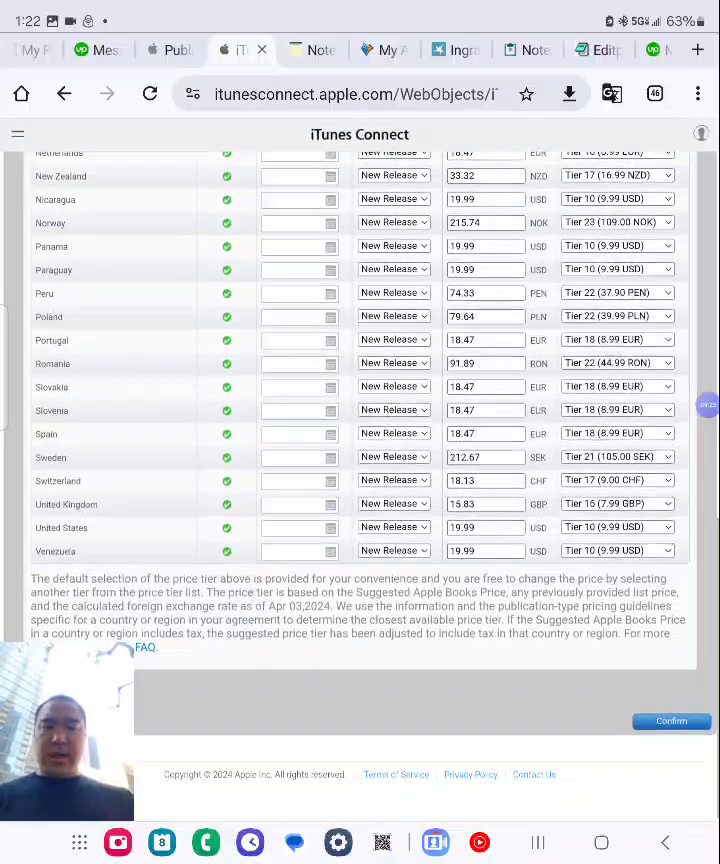
left_click(671, 721)
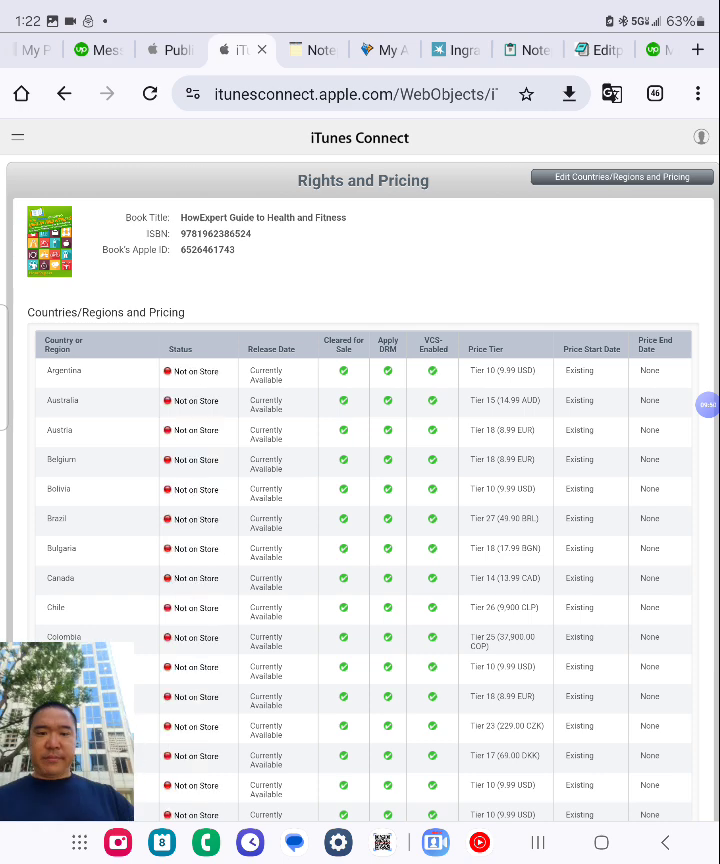
scroll(360, 450, "down", 10)
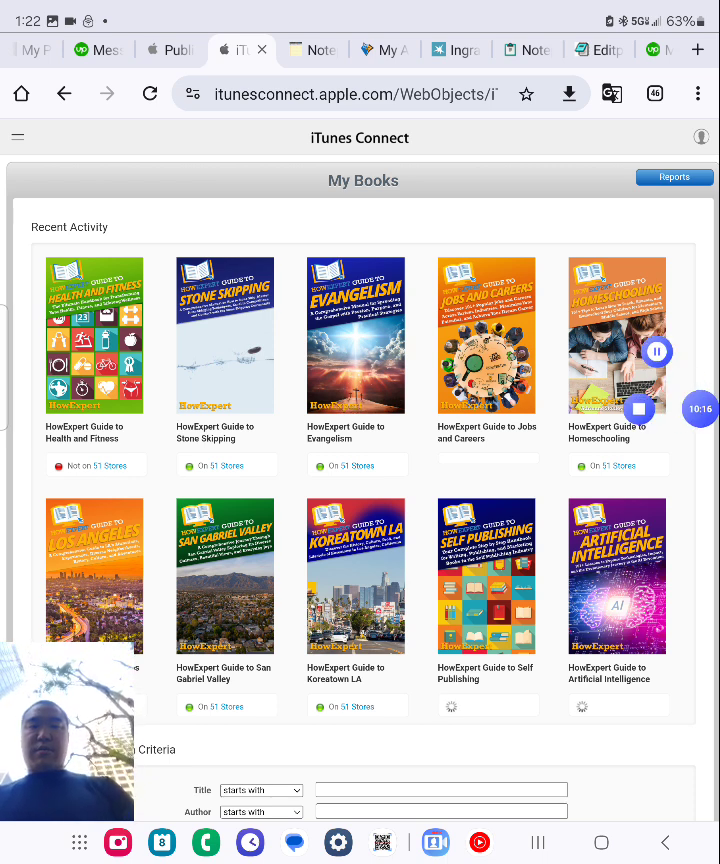
Step: Open the Health and Fitness cover thumbnail full-screen in an image viewer
left_click(94, 335)
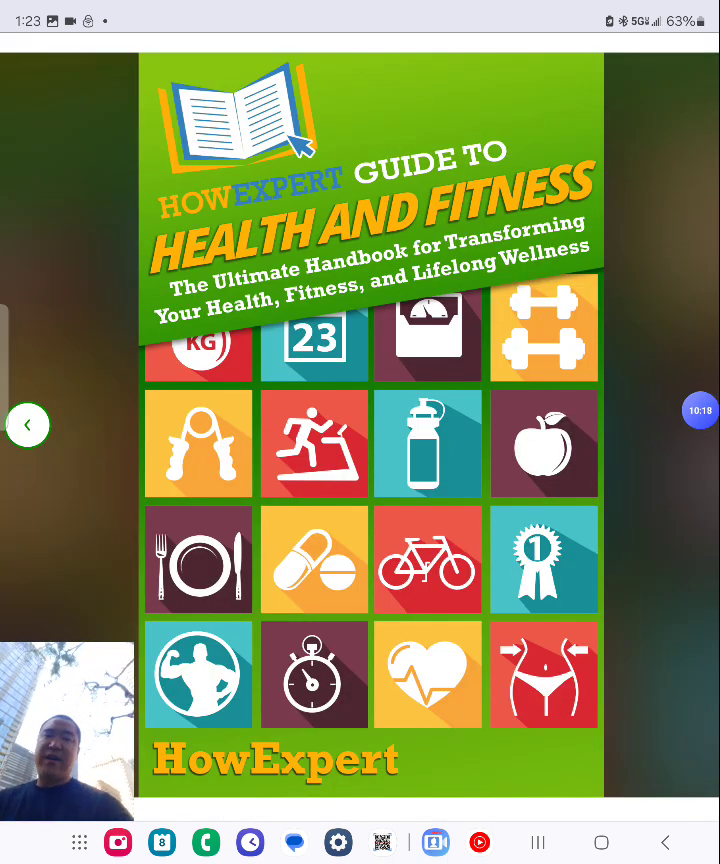